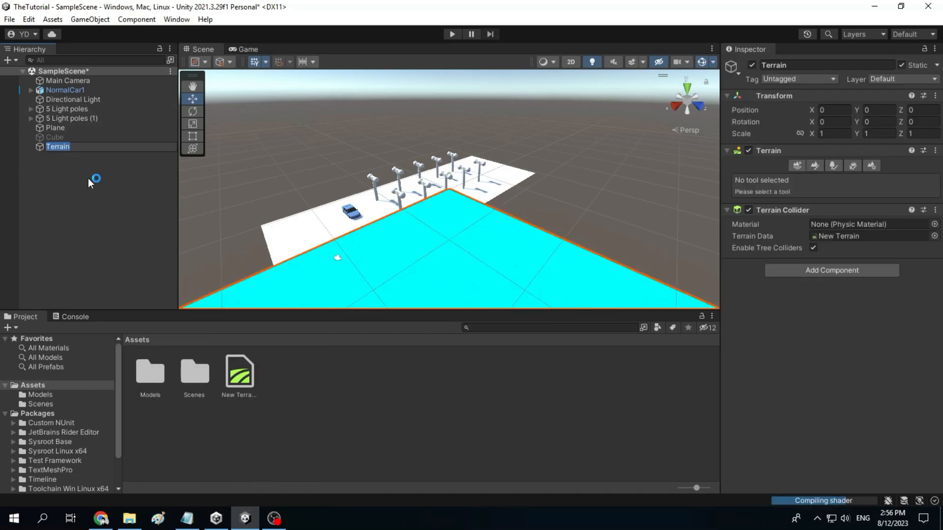
- Keep the default name Terrain for the newly created terrain and select it in the hierarchy
left_click(88, 178)
left_click(55, 149)
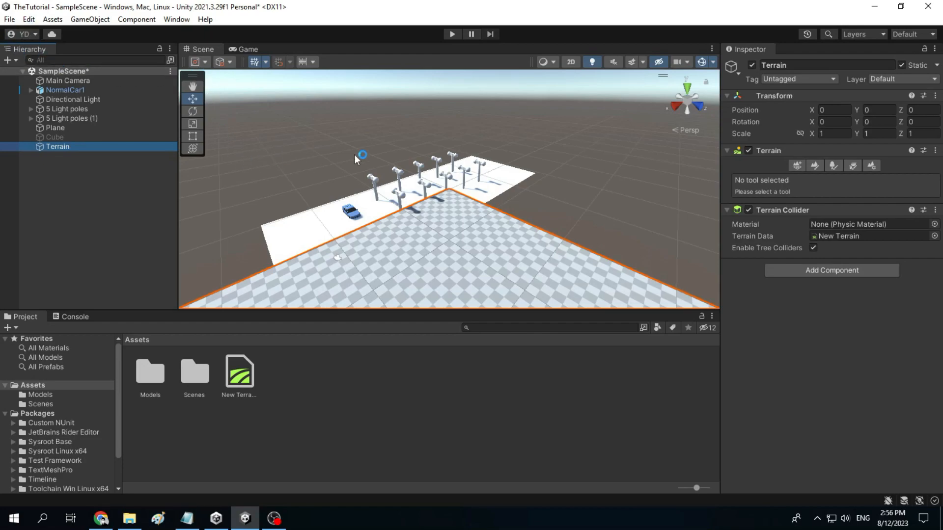
scroll(385, 149, "down", 6)
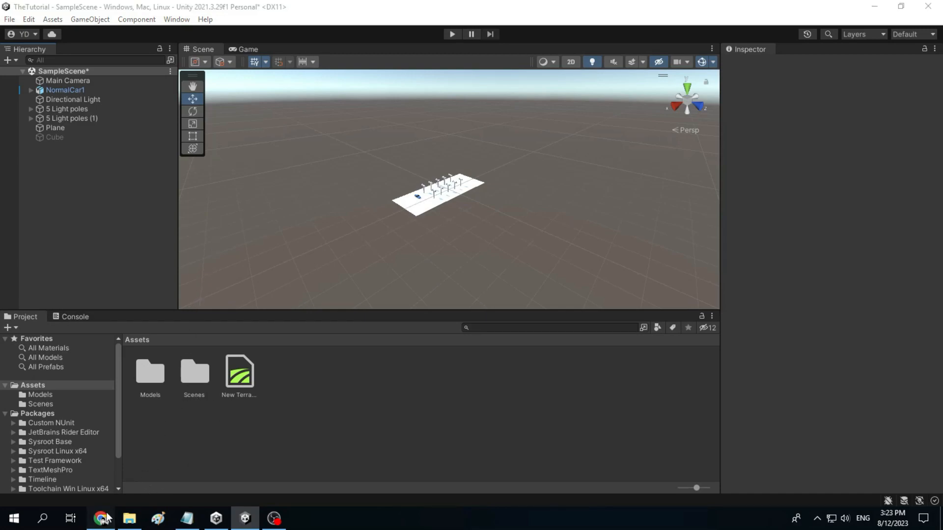
- Switch to Chrome and examine the Stylized Terrain Texture asset page and its second preview image
left_click(100, 518)
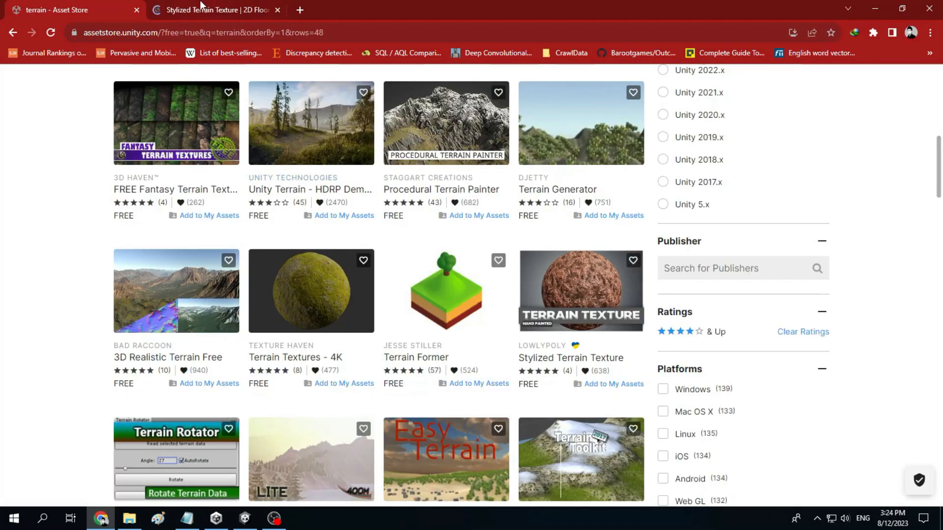
left_click(199, 9)
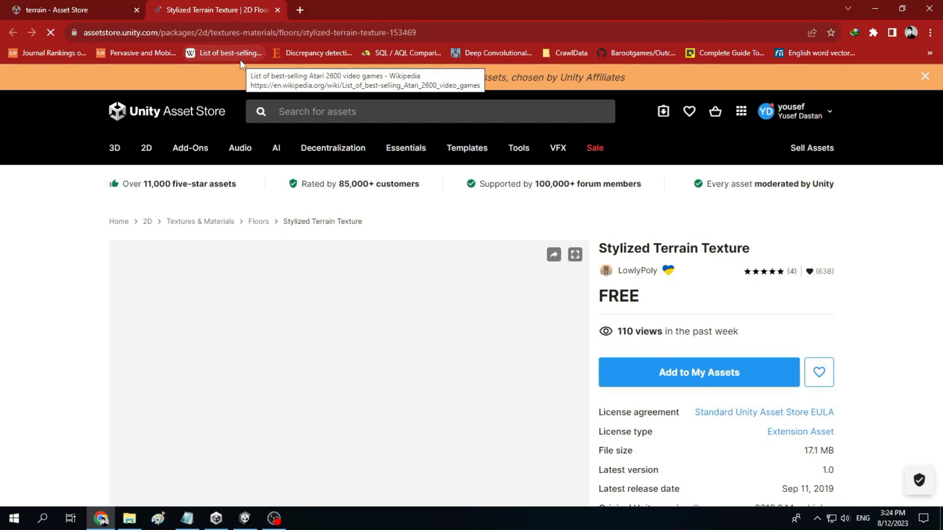
scroll(621, 401, "down", 2)
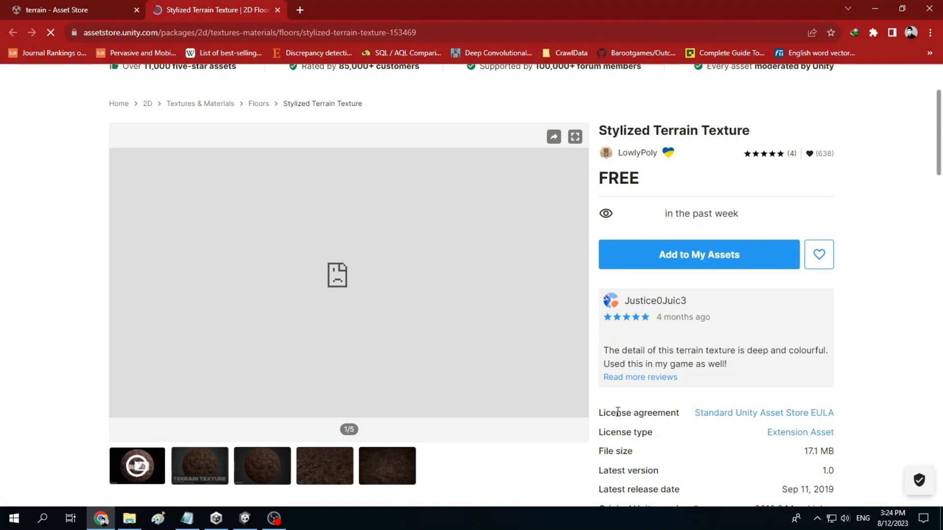
left_click(185, 482)
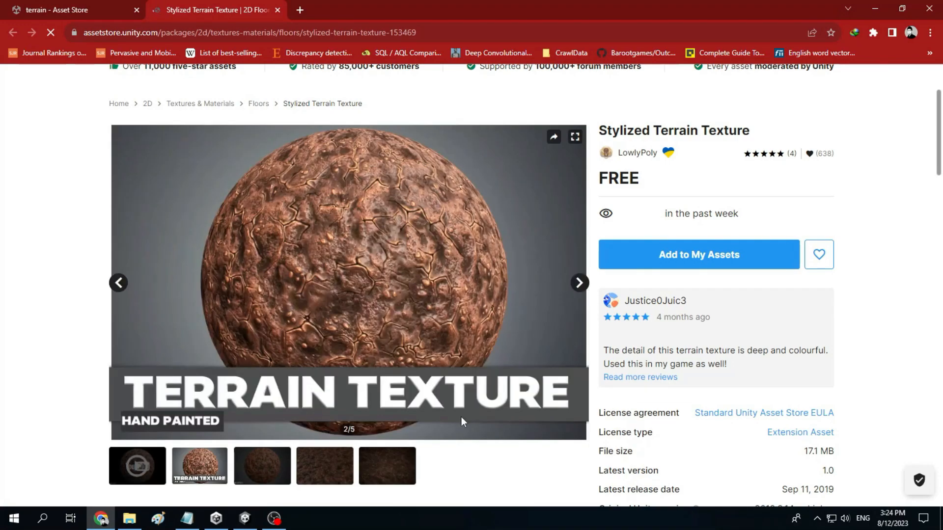
scroll(495, 451, "up", 1)
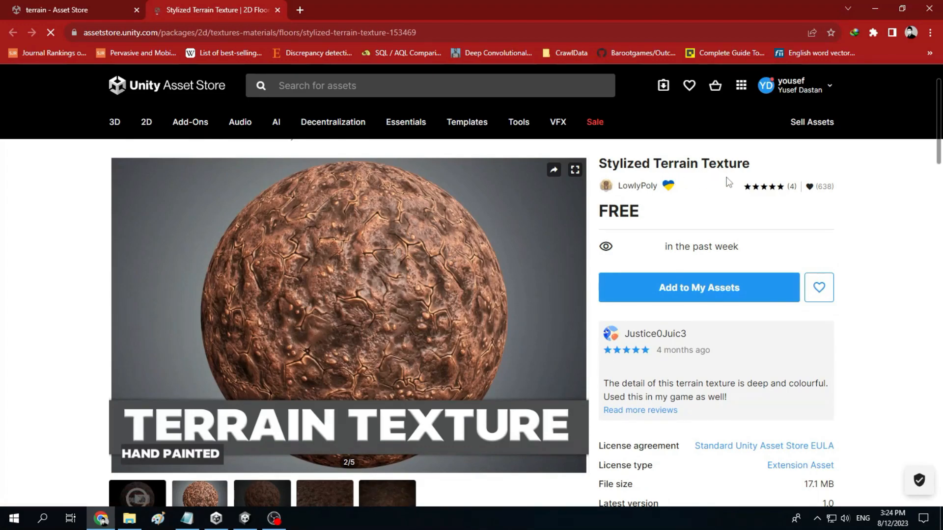
- Open the publisher LowlyPoly's page in a new tab and look through its texture packs
right_click(634, 192)
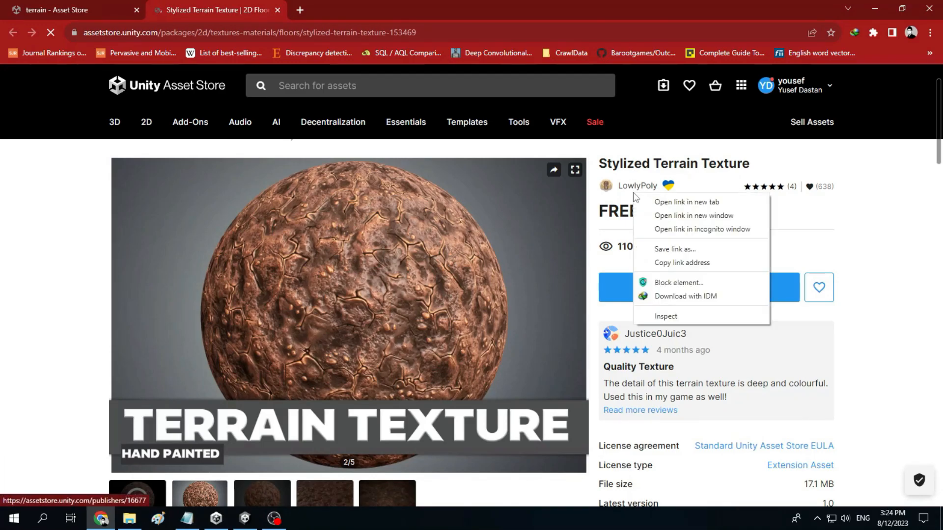
left_click(646, 202)
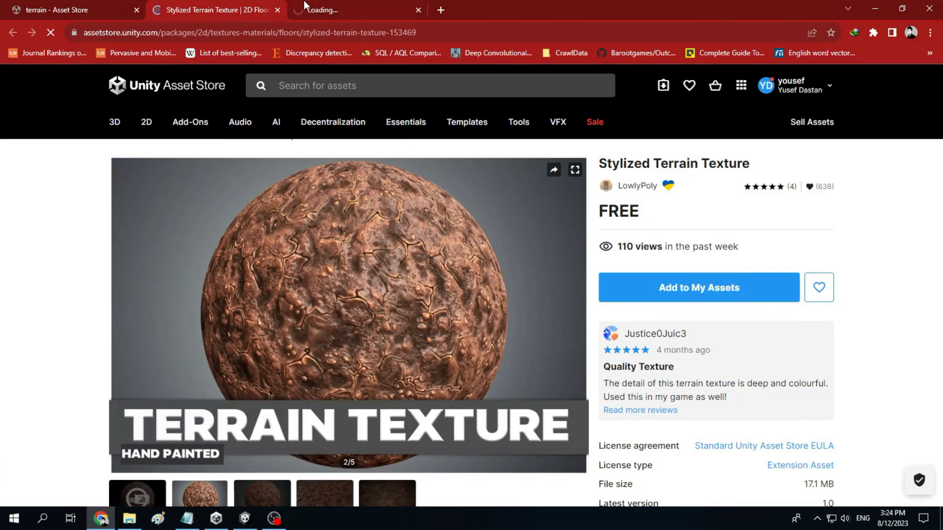
left_click(317, 9)
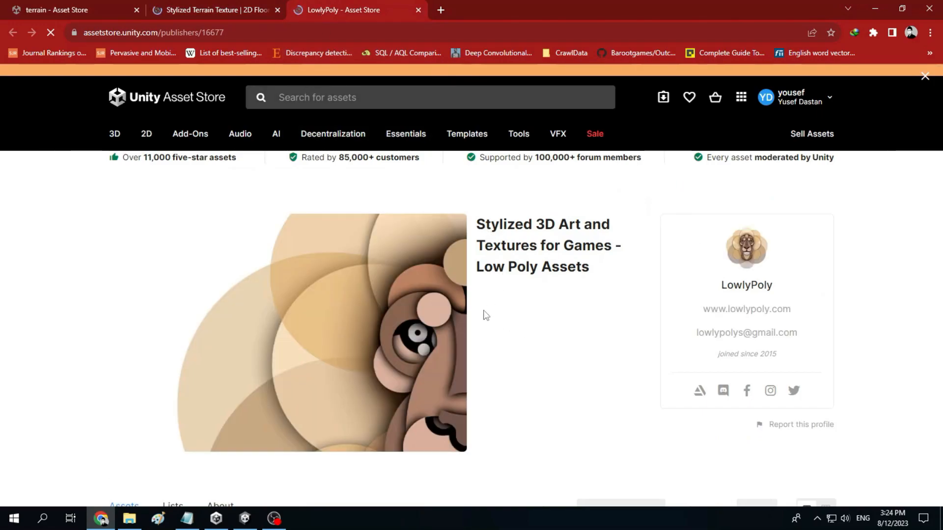
scroll(506, 329, "down", 5)
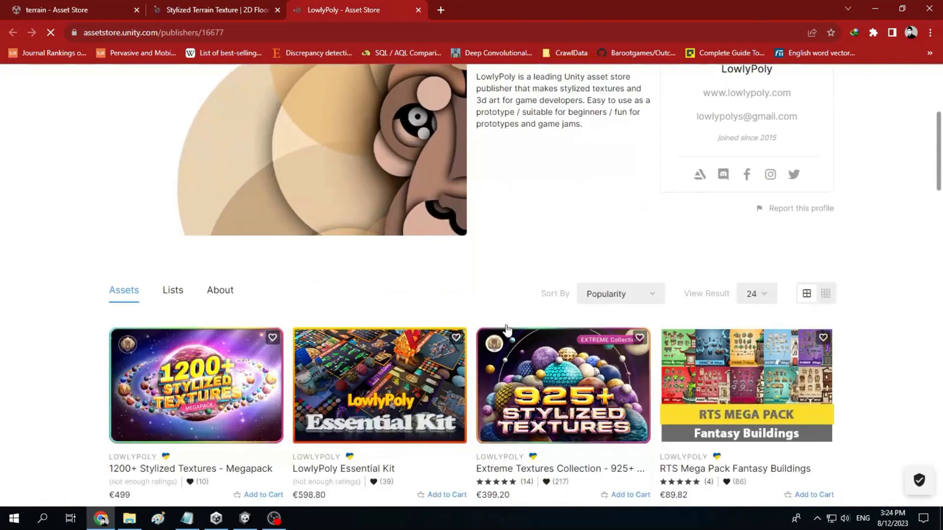
scroll(491, 334, "down", 2)
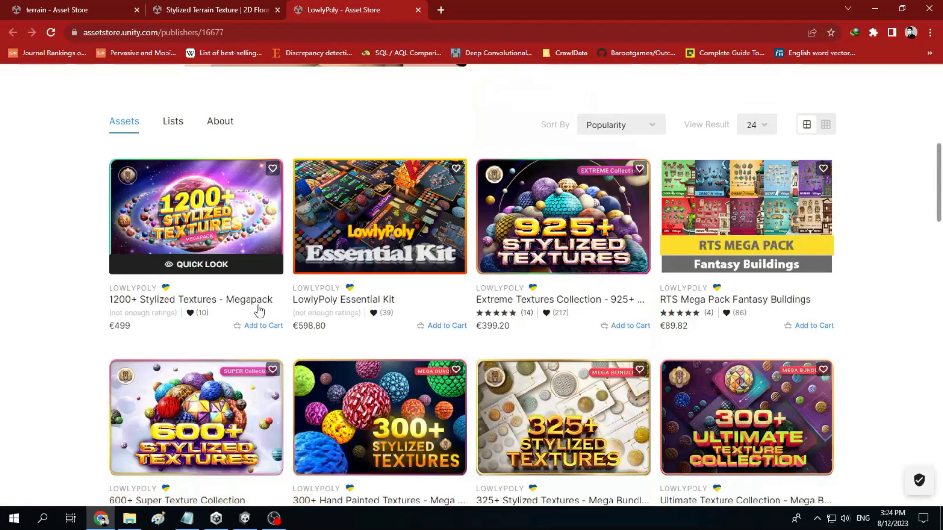
left_click(248, 5)
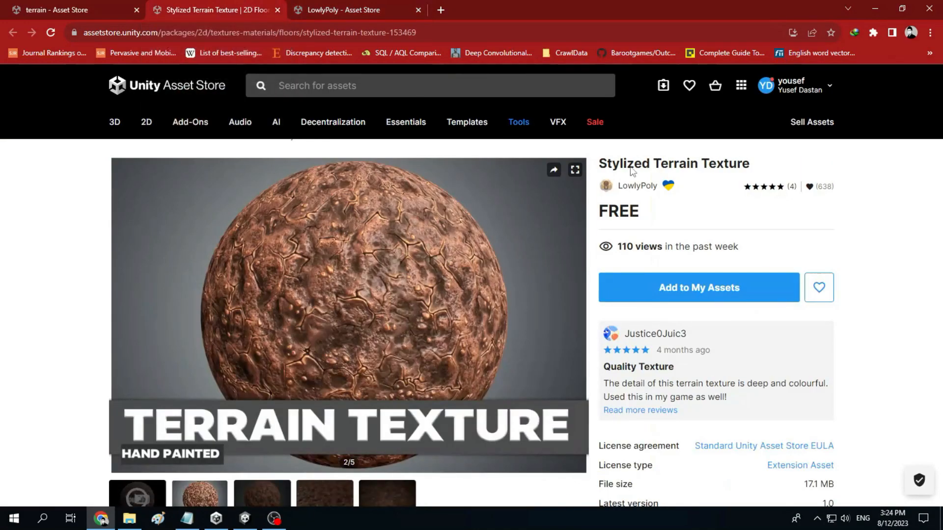
scroll(925, 364, "down", 1)
left_click(368, 8)
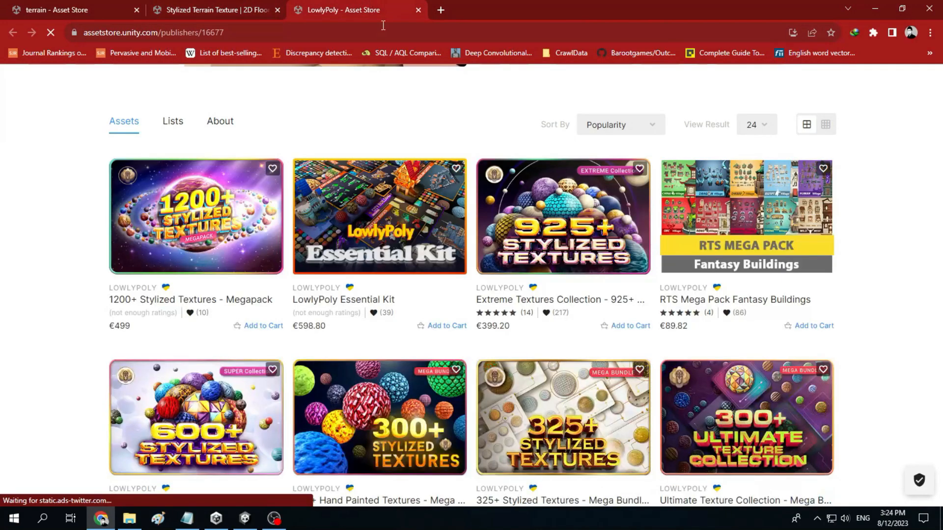
scroll(860, 380, "down", 2)
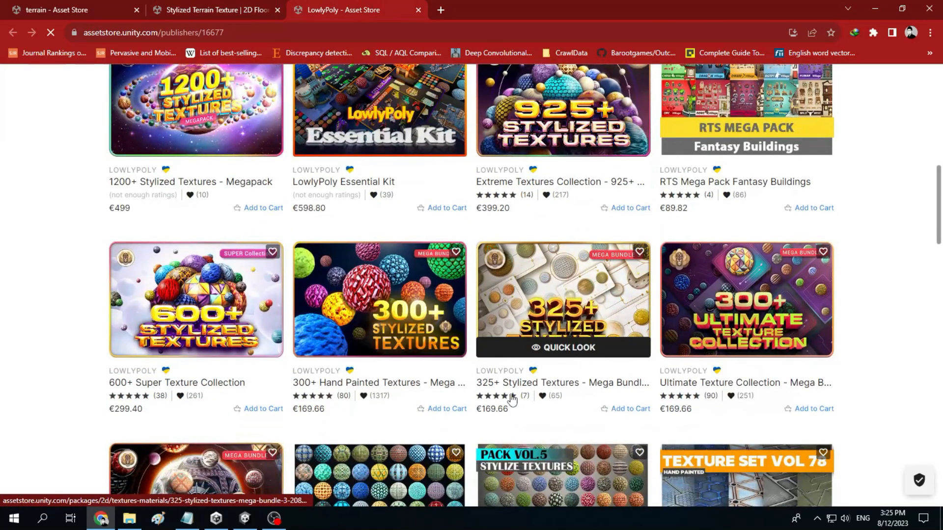
scroll(541, 407, "down", 2)
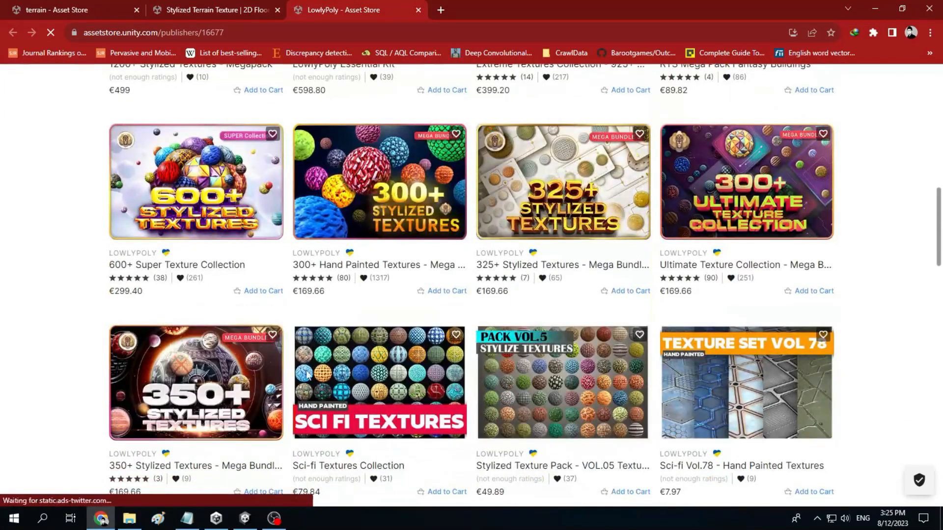
- Return to the Stylized Terrain Texture page, add it to My Assets and accept the Asset Store terms
left_click(214, 9)
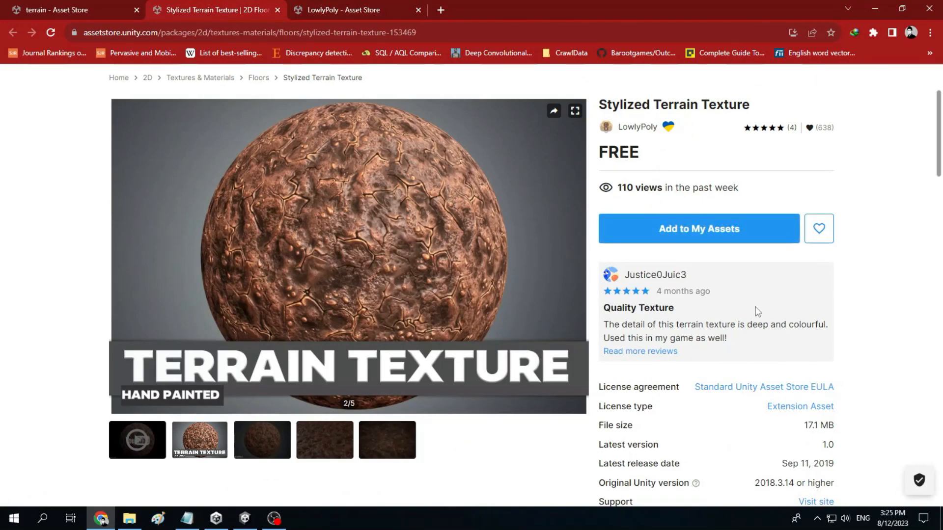
scroll(874, 354, "down", 1)
scroll(876, 353, "up", 1)
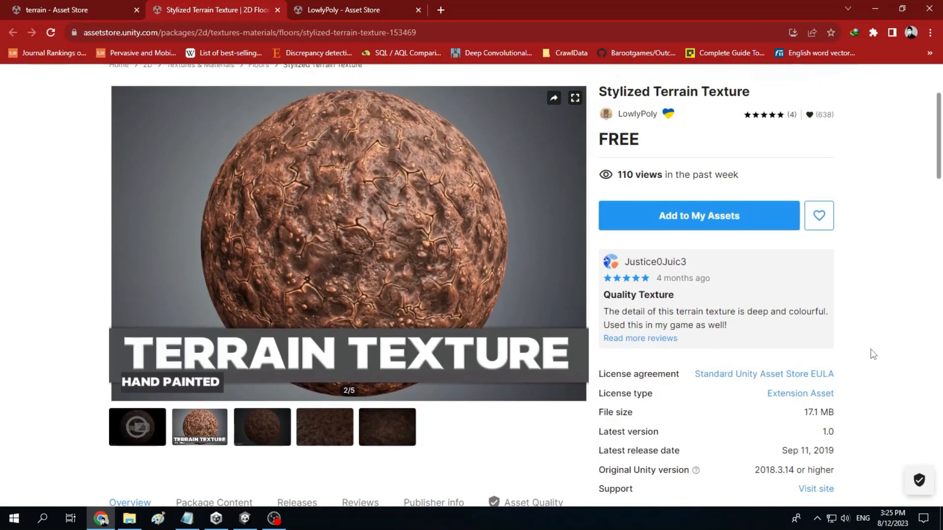
left_click(685, 238)
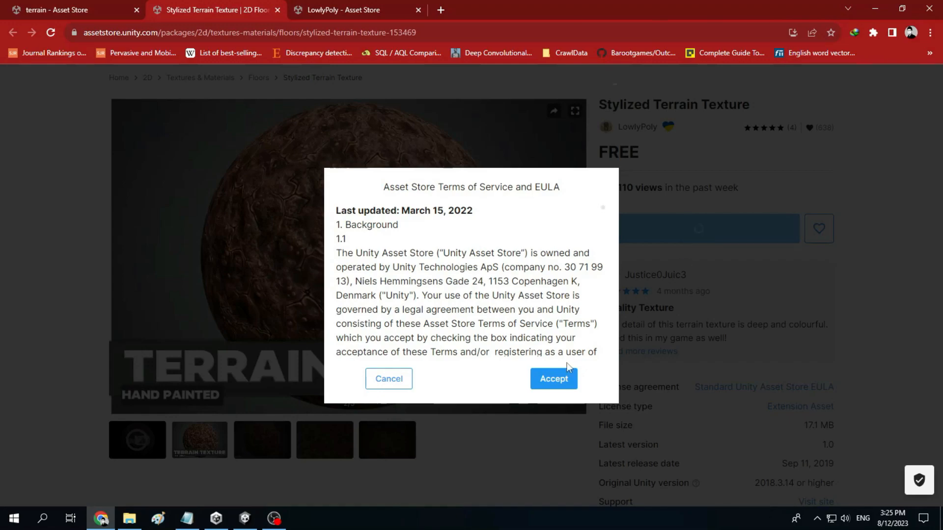
left_click(559, 376)
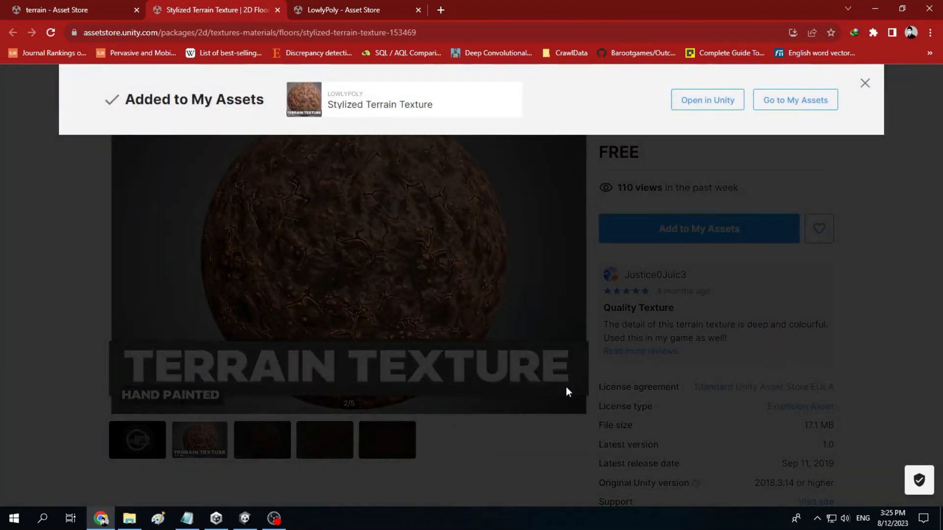
- Try to open the added Stylized Terrain Texture in Unity from its store page, allowing the com.unity3d.kharma link
left_click(701, 101)
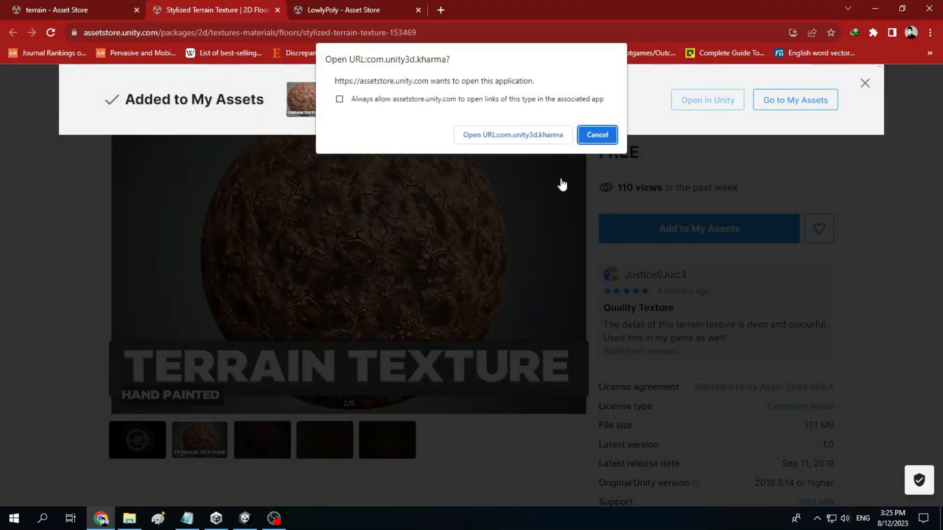
left_click(531, 142)
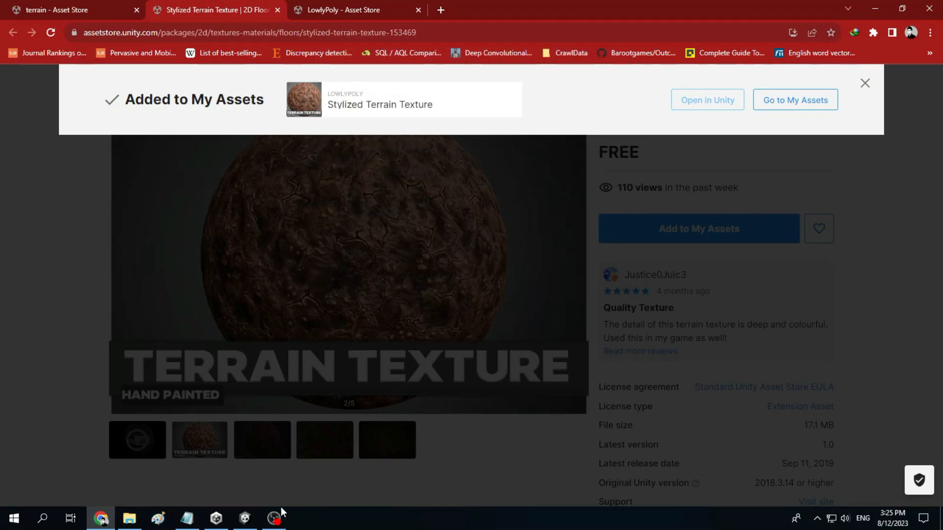
left_click(245, 518)
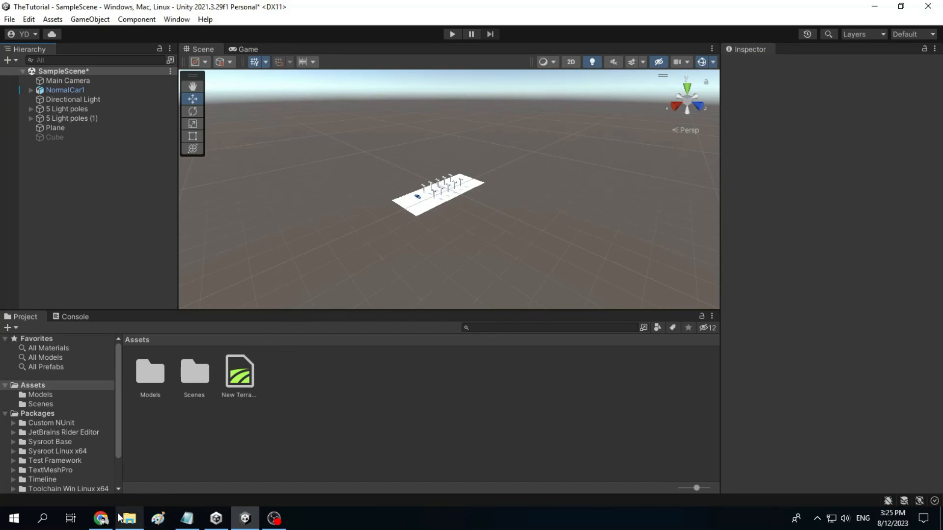
left_click(102, 518)
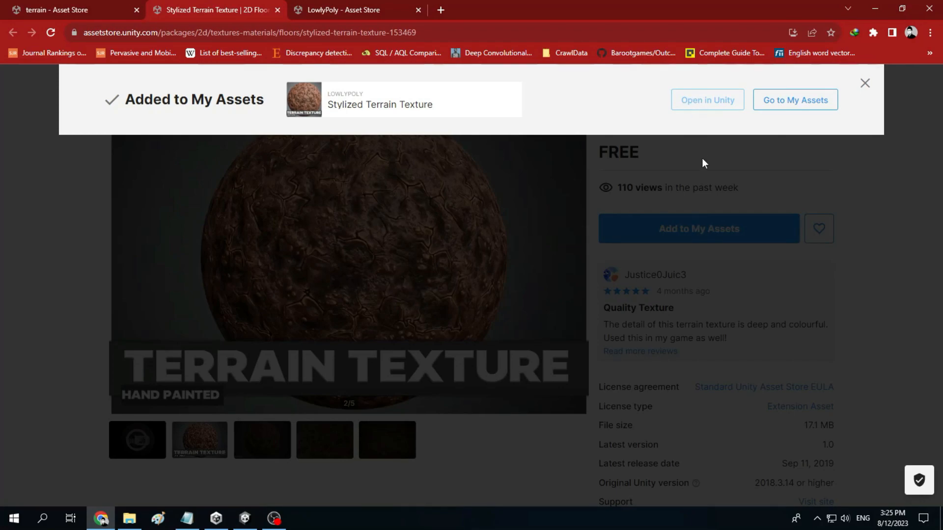
left_click(247, 514)
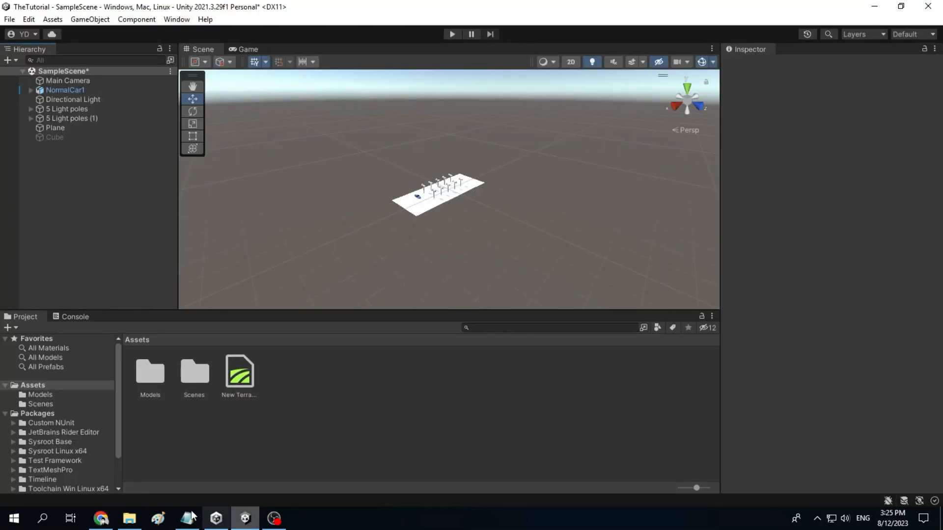
left_click(102, 521)
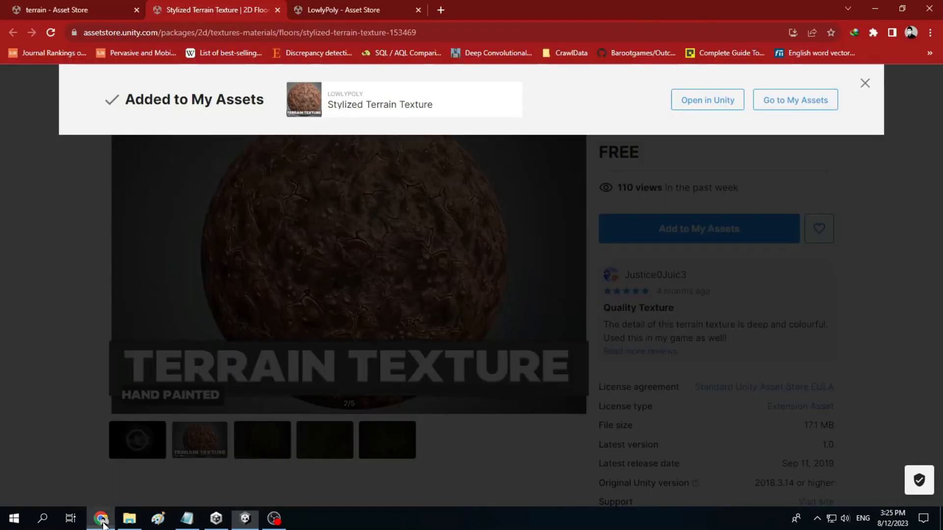
left_click(709, 100)
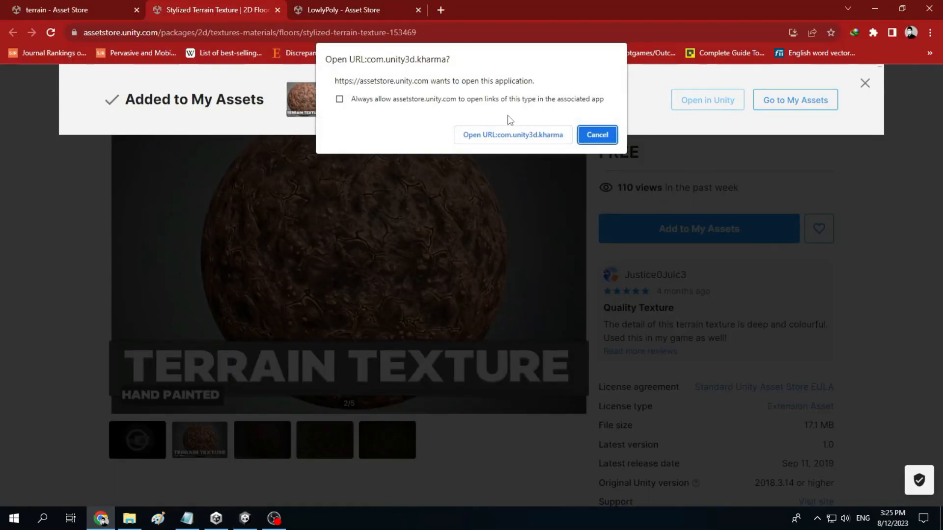
left_click(516, 135)
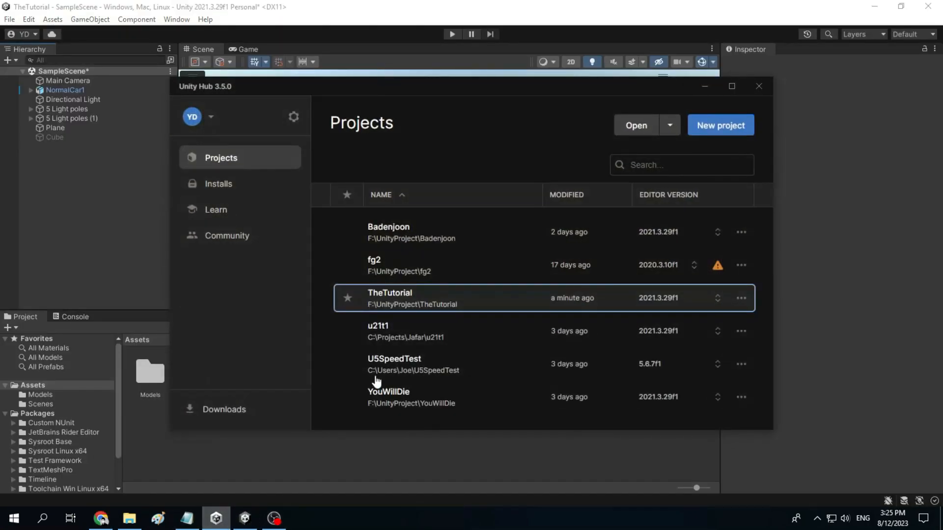
left_click(557, 5)
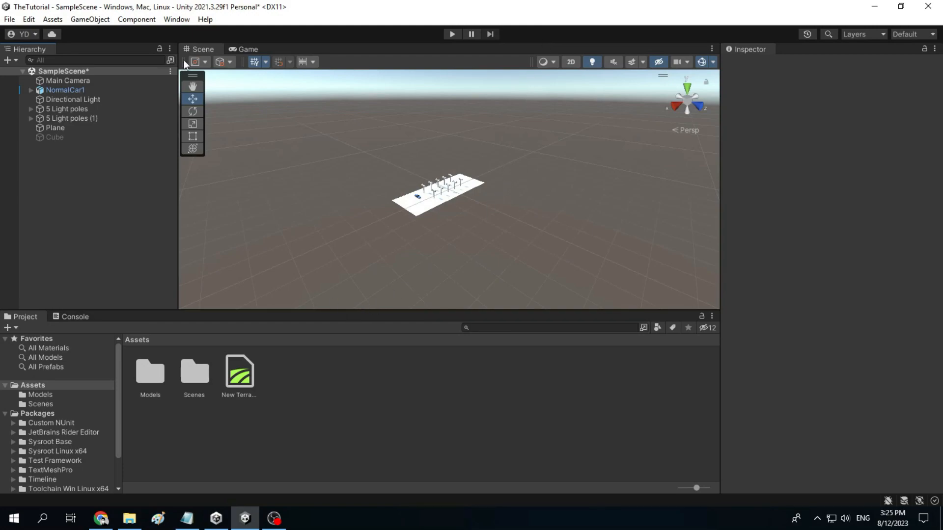
left_click(192, 22)
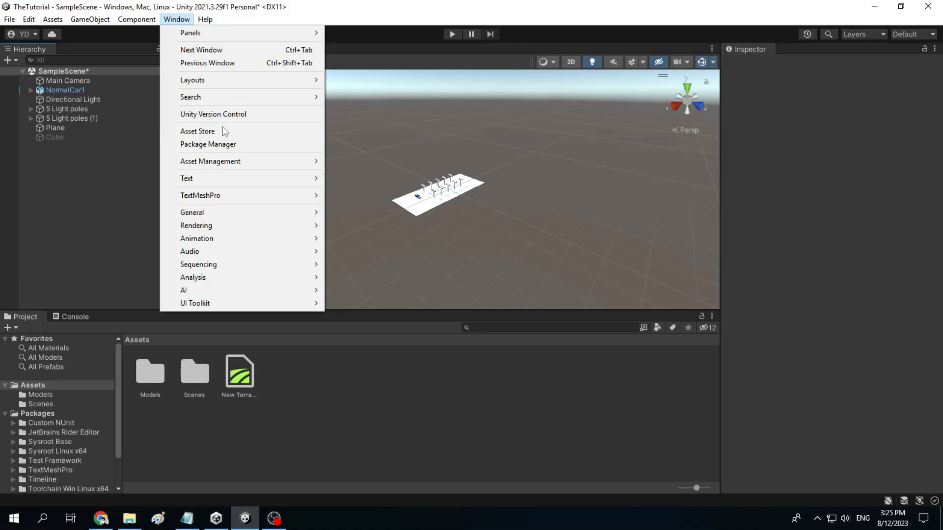
left_click(210, 144)
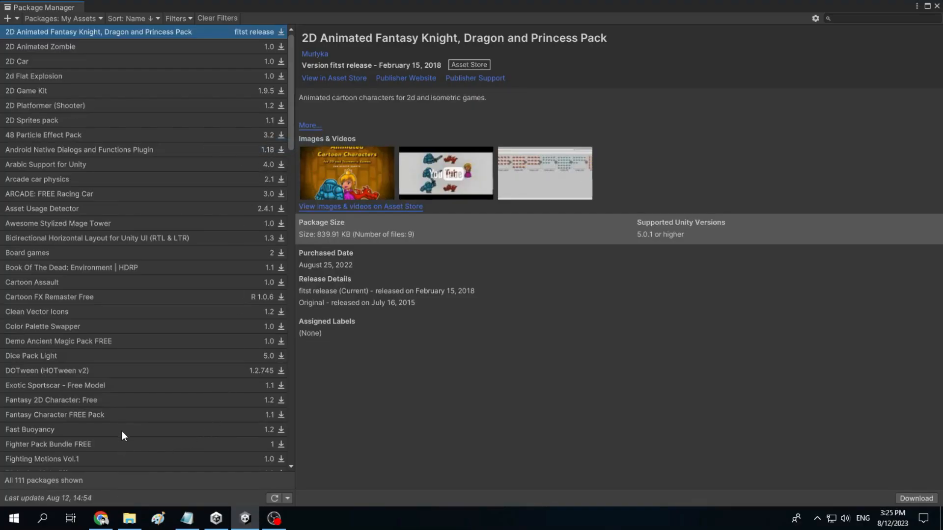
left_click(937, 6)
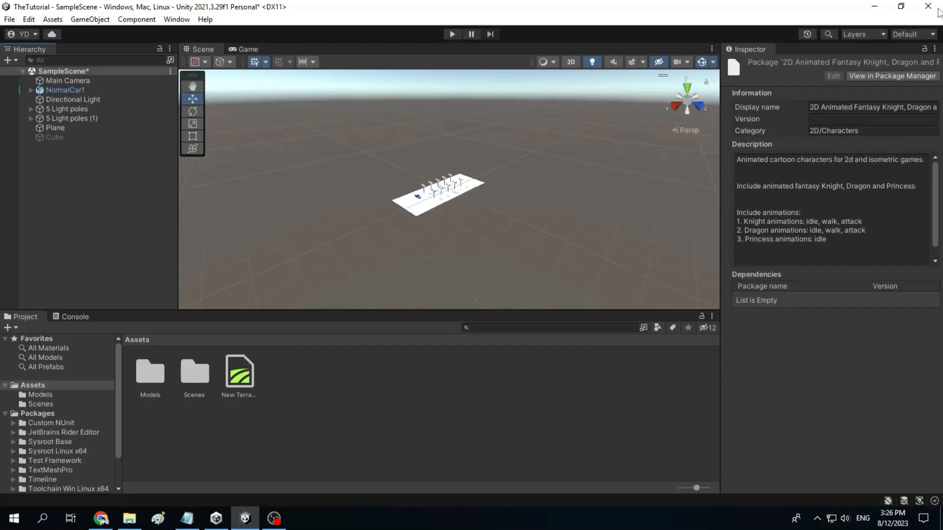
- Open the Package Manager in Unity and set its package source to My Assets
left_click(191, 20)
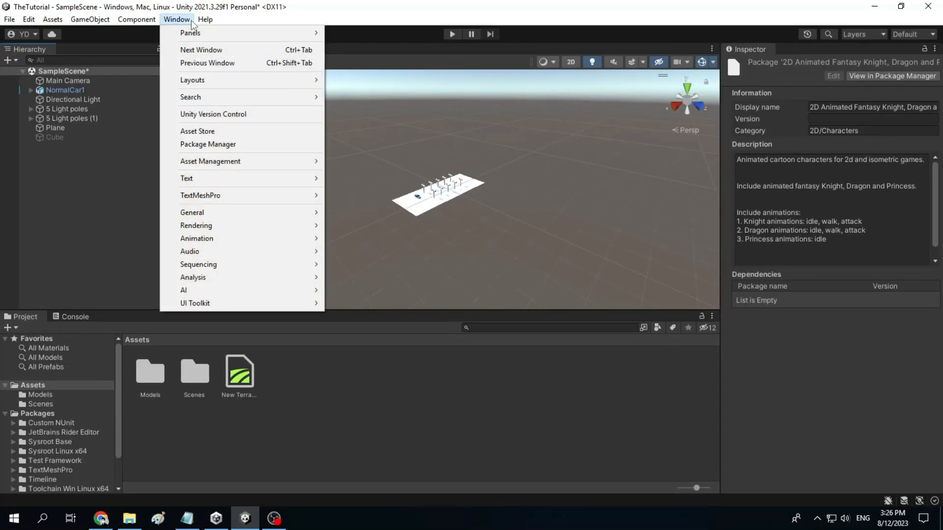
left_click(214, 145)
left_click(93, 17)
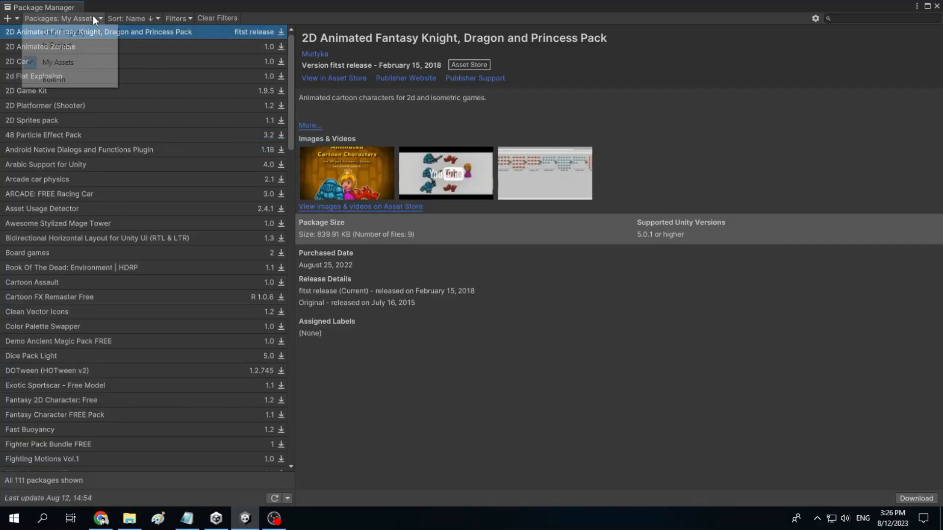
left_click(69, 65)
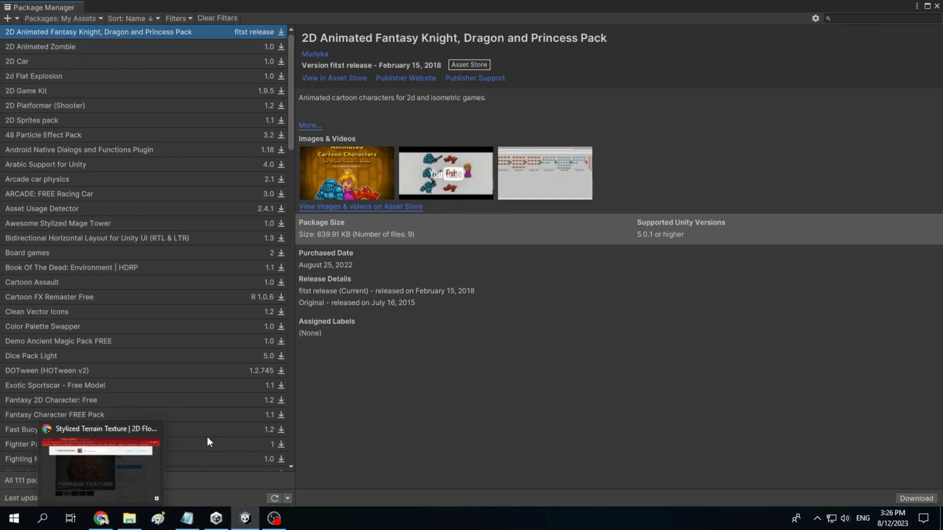
- Check the asset's store page, return to Unity and refresh the My Assets package list
left_click(103, 520)
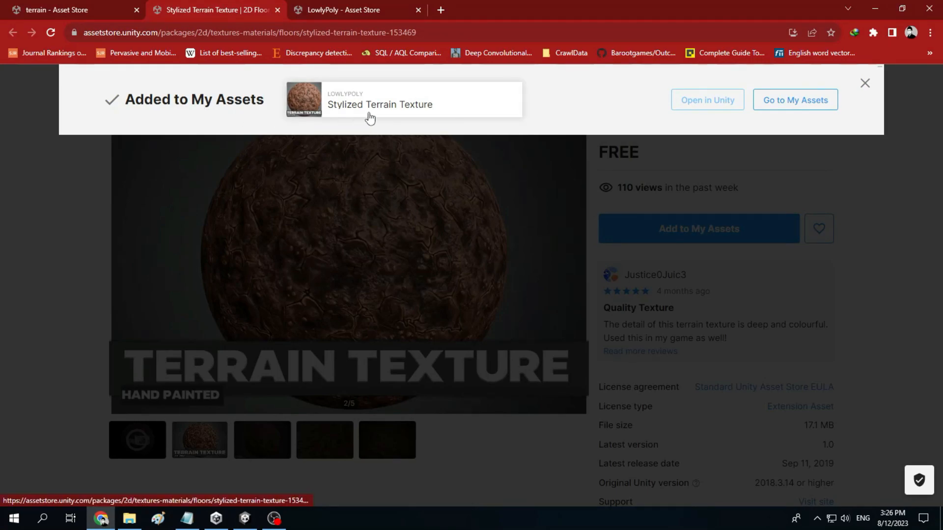
left_click(888, 6)
scroll(217, 277, "down", 5)
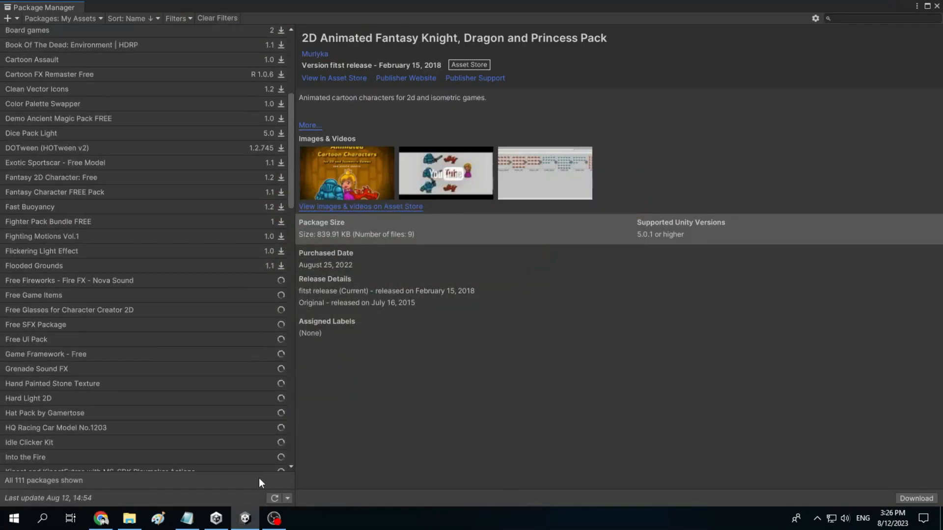
left_click(270, 499)
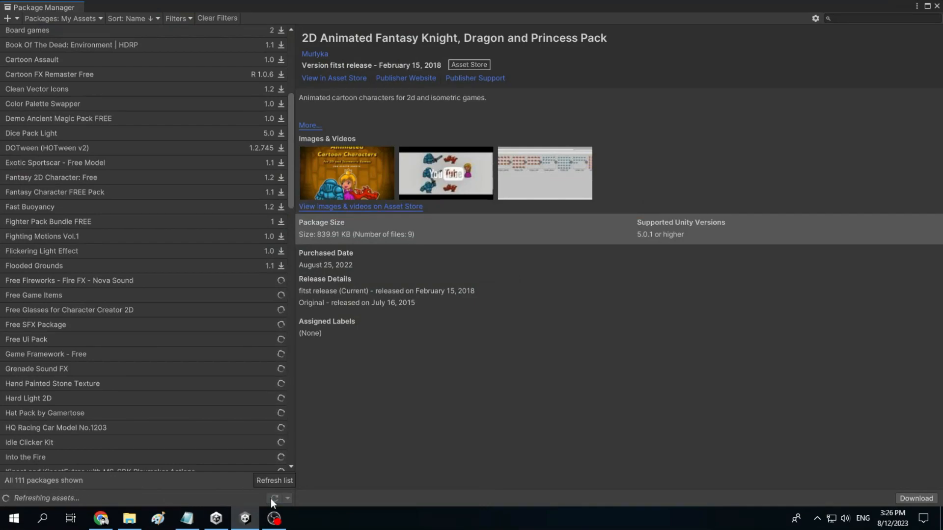
- Find Stylized Terrain Texture in the My Assets list and download the package
scroll(249, 395, "down", 15)
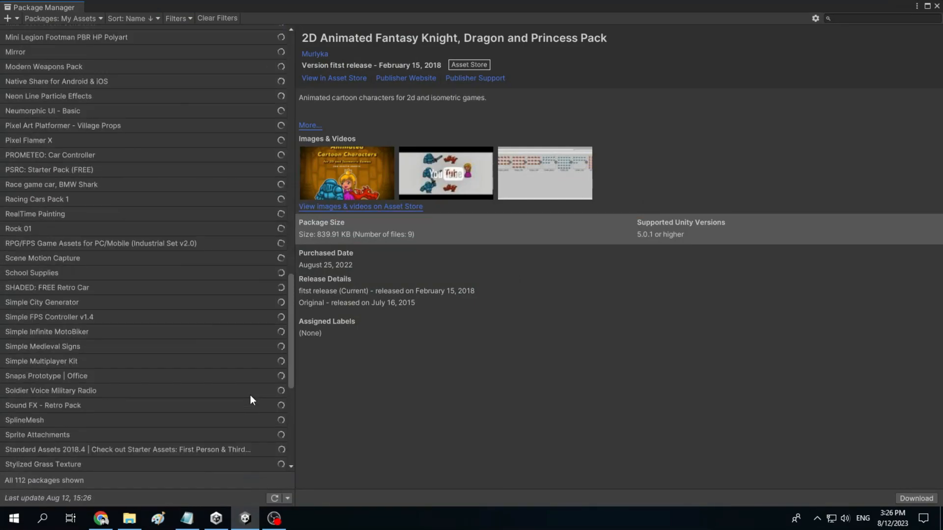
left_click(120, 350)
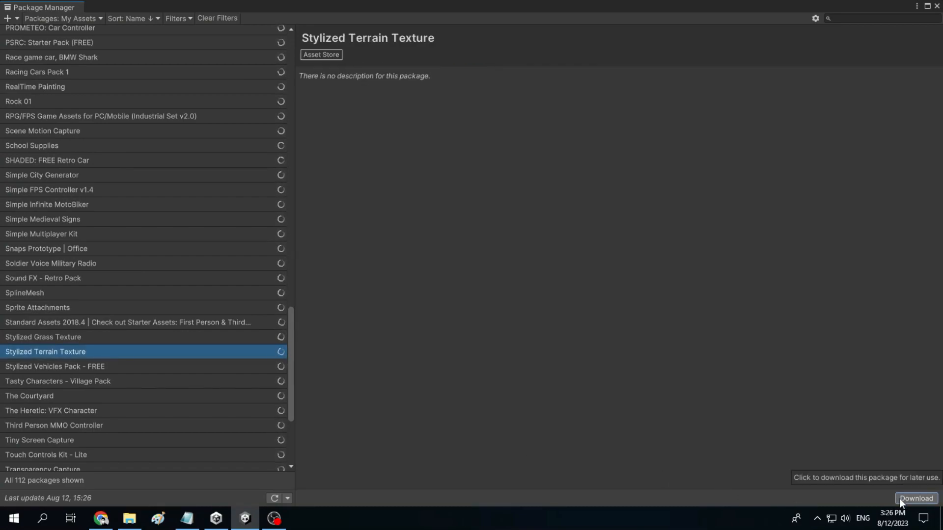
left_click_drag(286, 7, 290, 95)
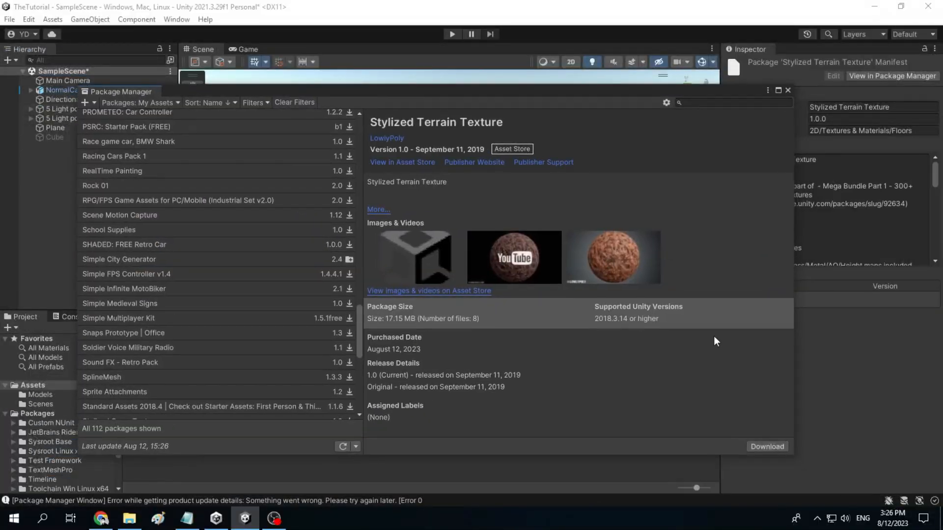
left_click(759, 447)
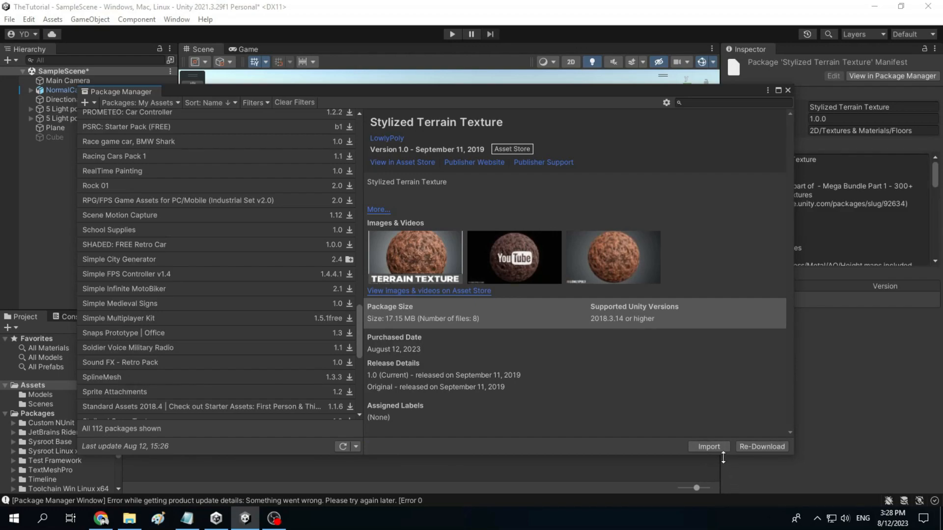
- Import all files of the Stylized Terrain Texture package into the project and close the Package Manager
left_click(713, 447)
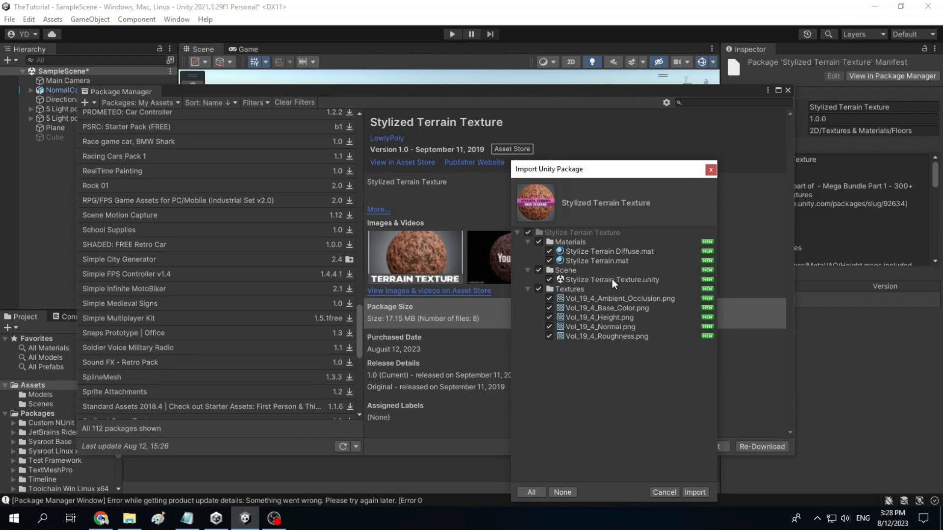
left_click(703, 495)
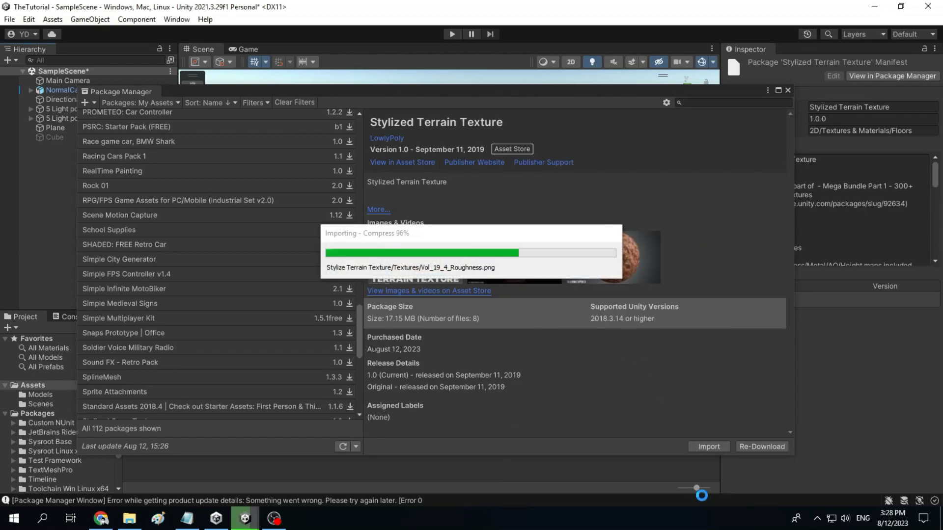
left_click(789, 91)
- Open the demo scene from the Stylize Terrain Texture folder, saving SampleScene's changes, and show it in the Game view
left_click(78, 413)
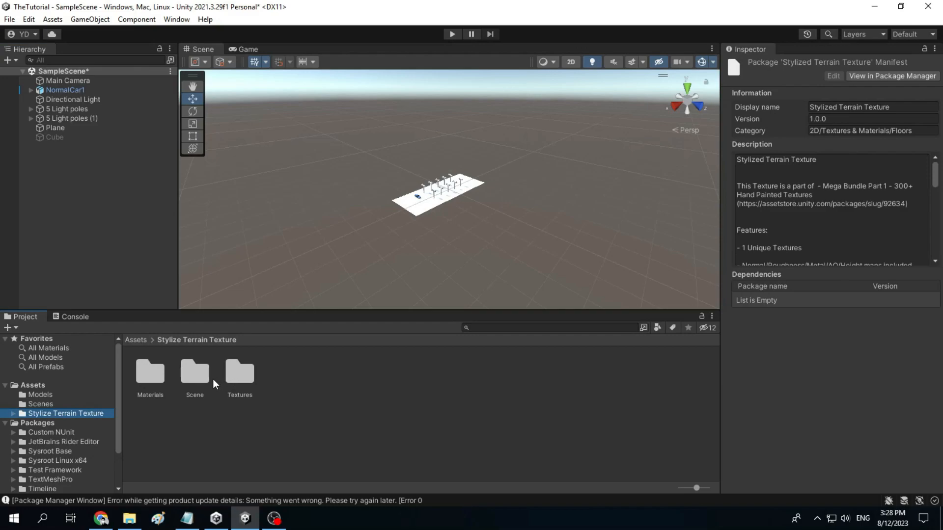
scroll(403, 214, "up", 5)
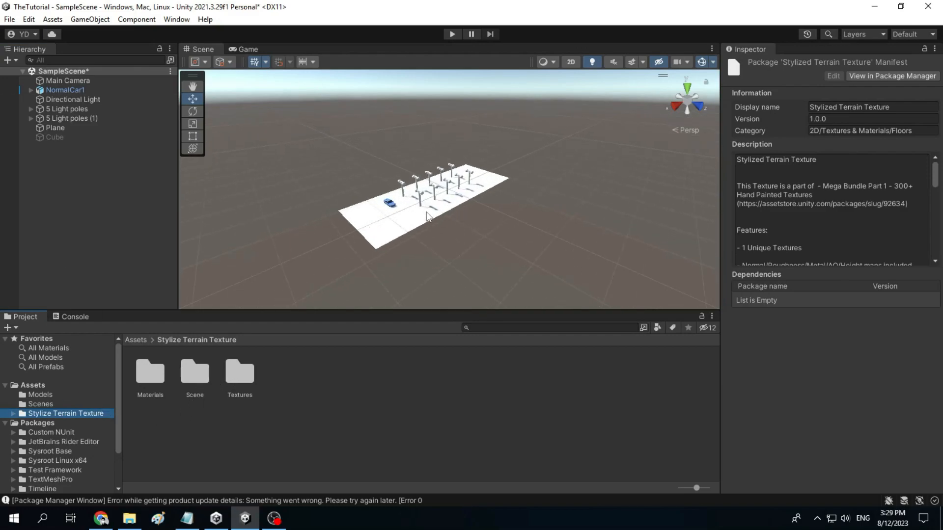
left_click(192, 86)
left_click_drag(306, 258, 380, 230)
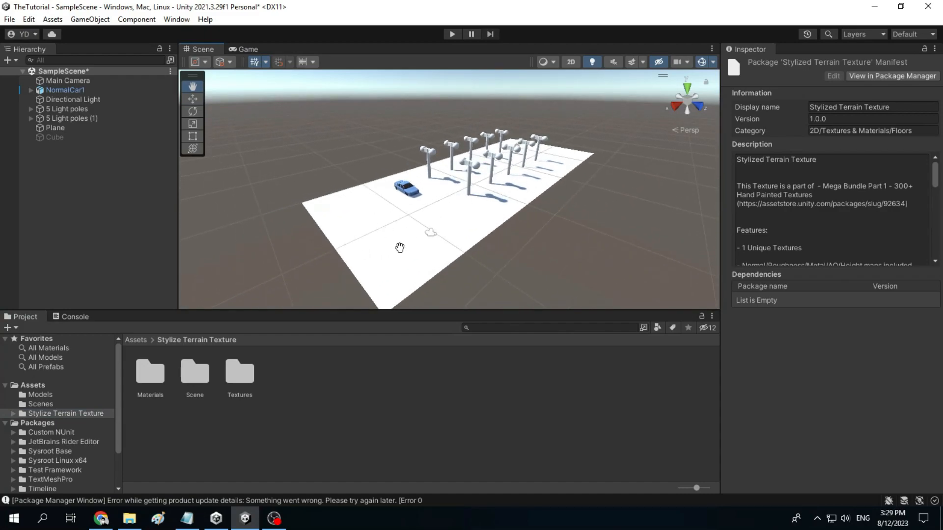
double_click(195, 372)
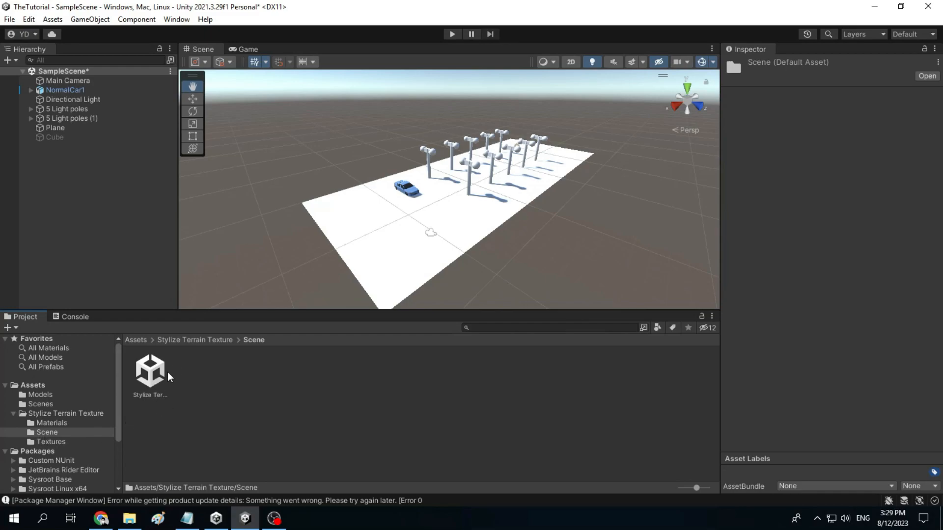
double_click(151, 376)
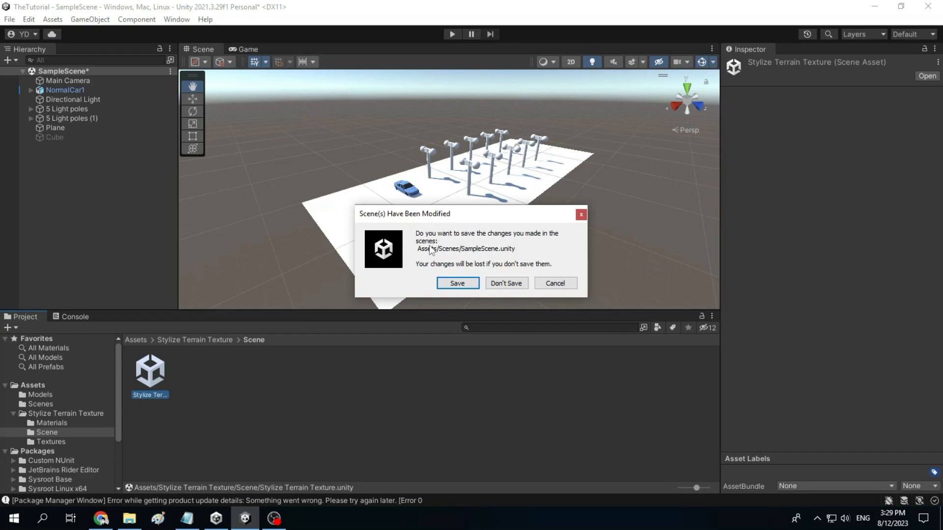
left_click(457, 283)
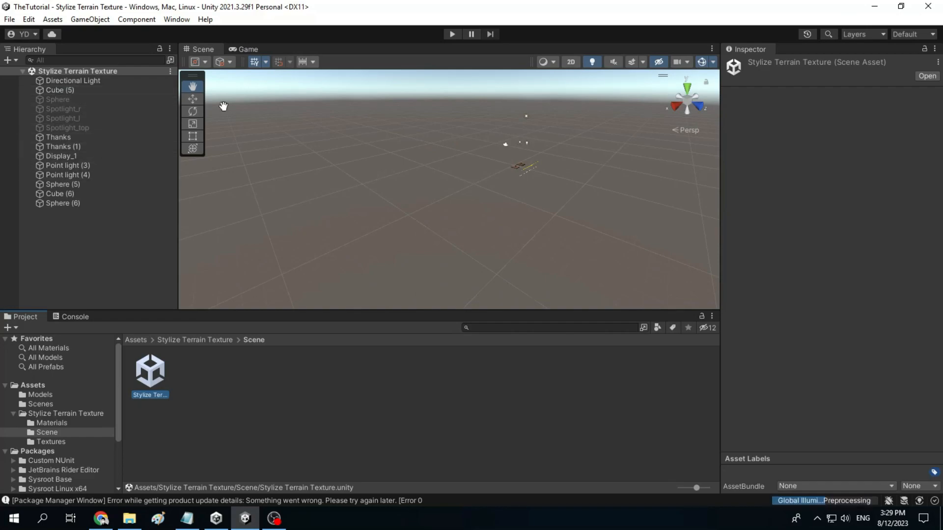
left_click(241, 49)
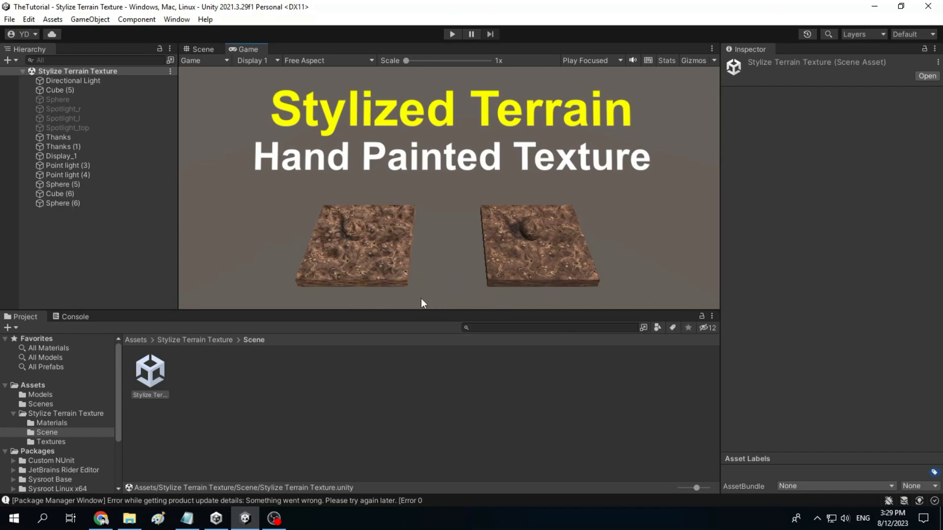
- Examine Vol_19_4_Base_Color in an enlarged Inspector preview and look at the other images in the package's Textures folder
left_click(51, 442)
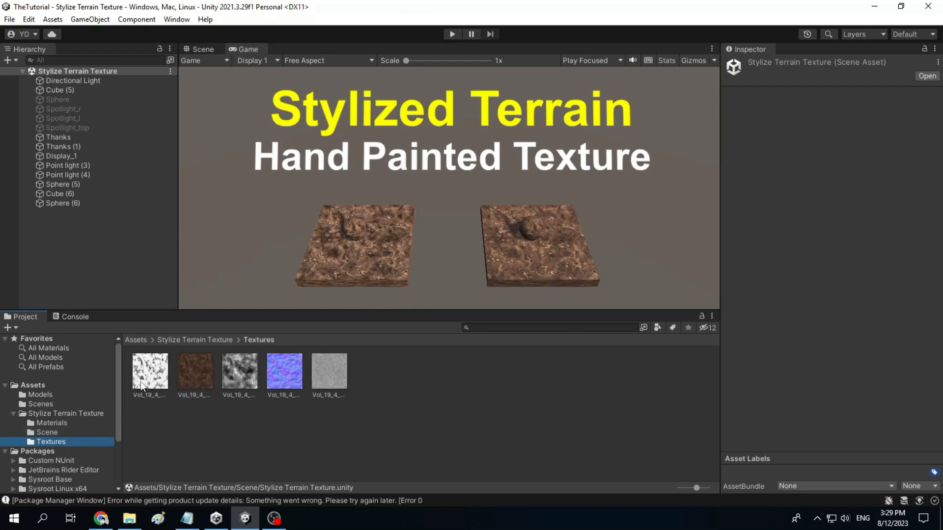
left_click(190, 379)
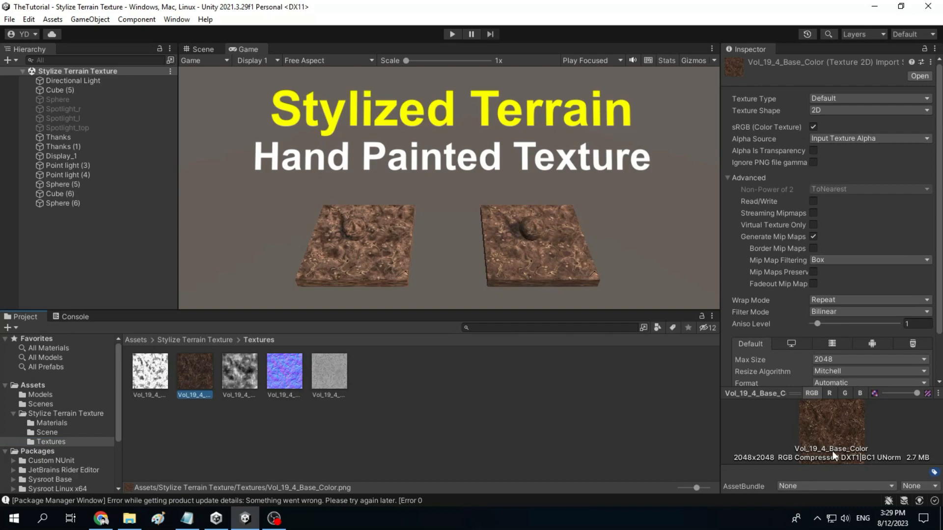
left_click_drag(776, 393, 367, 246)
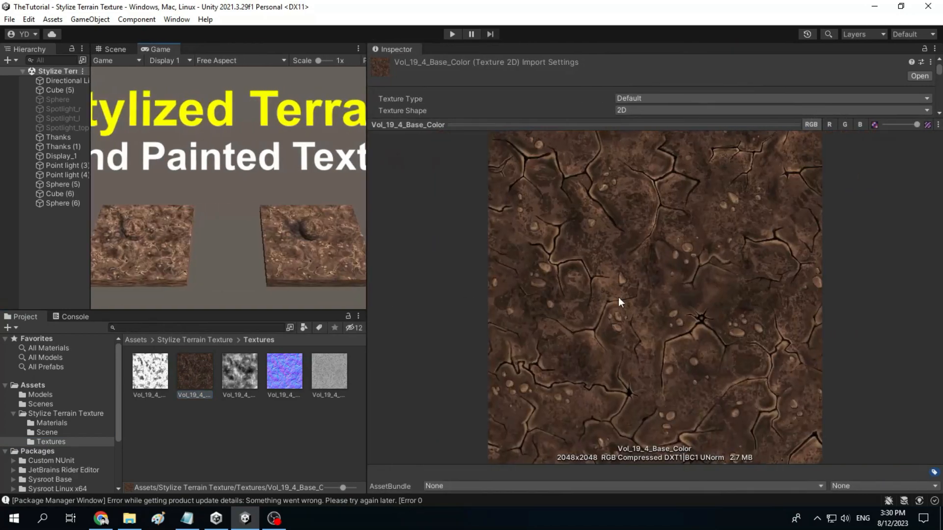
left_click_drag(368, 325, 594, 327)
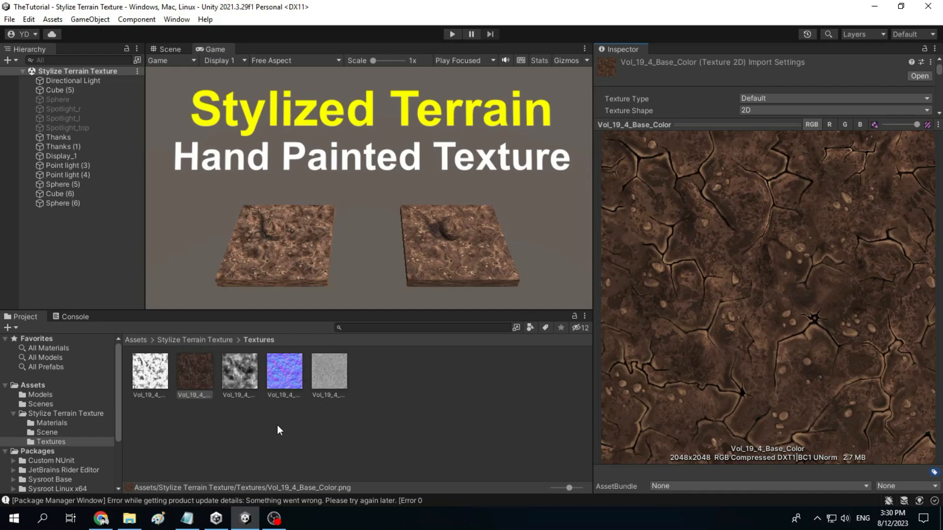
left_click(243, 382)
left_click(282, 379)
left_click(252, 389)
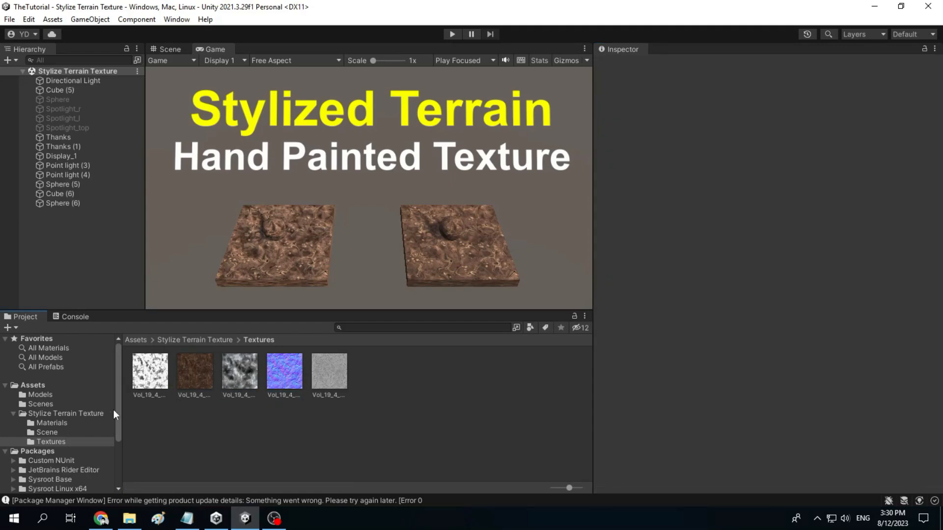
- Reopen SampleScene from the project's Scenes folder
scroll(68, 427, "down", 2)
scroll(67, 427, "down", 2)
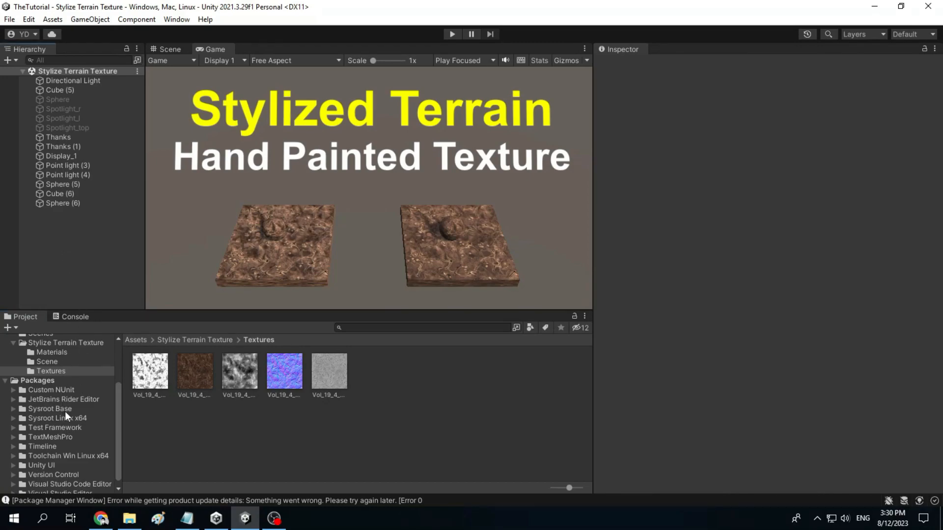
scroll(65, 416, "up", 4)
left_click(40, 402)
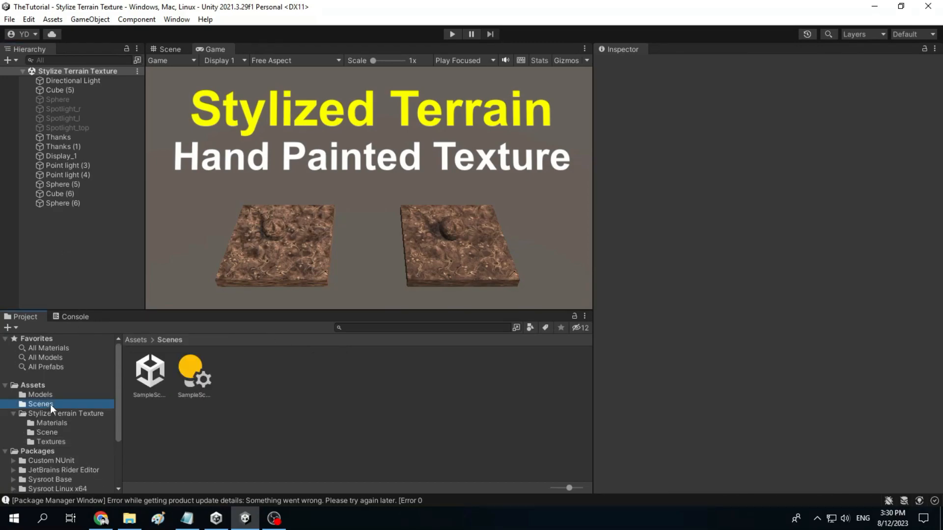
double_click(150, 379)
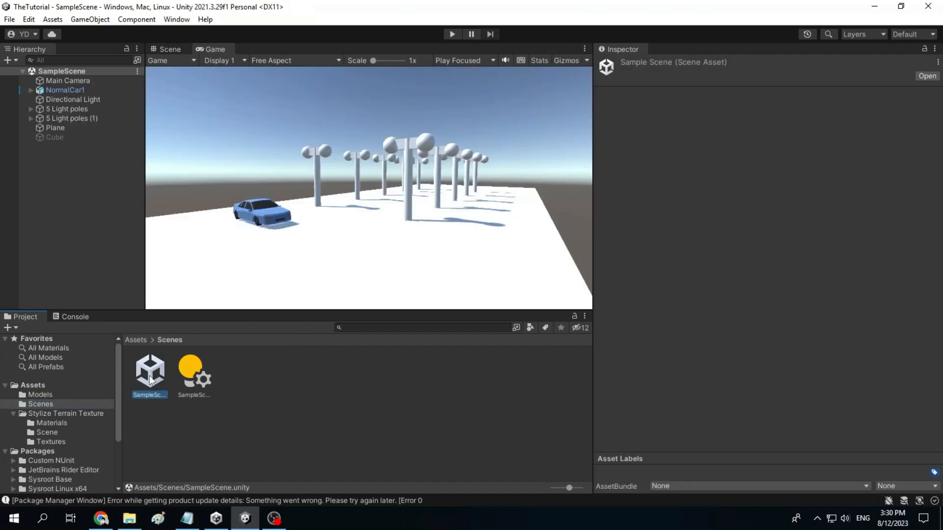
- Switch to the Scene view and add a Terrain object to SampleScene
right_click(53, 154)
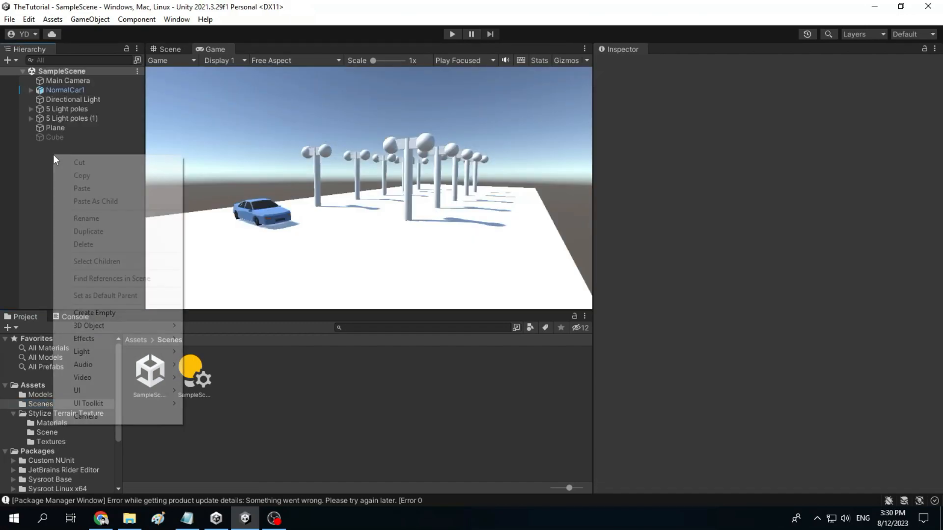
left_click(45, 223)
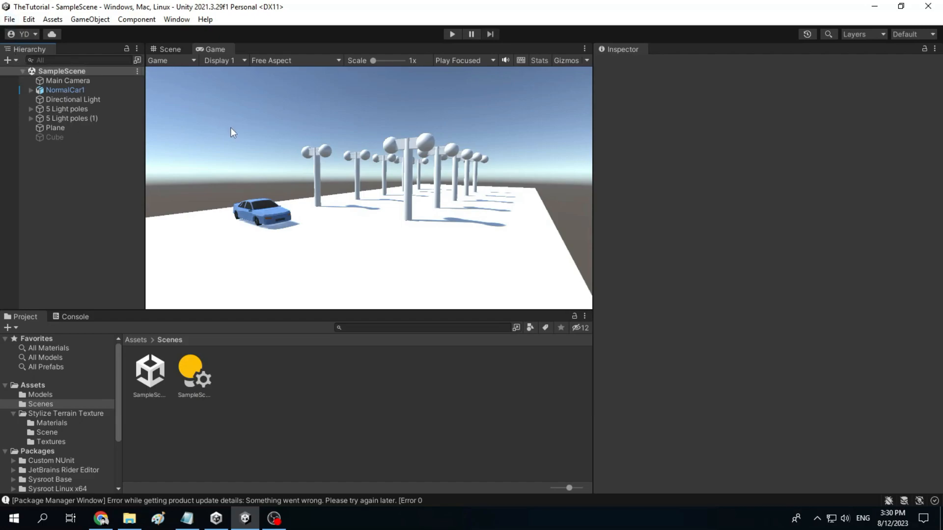
left_click(170, 49)
scroll(348, 172, "down", 2)
scroll(284, 159, "up", 1)
scroll(309, 183, "down", 2)
right_click_drag(255, 196, 282, 221)
right_click(86, 165)
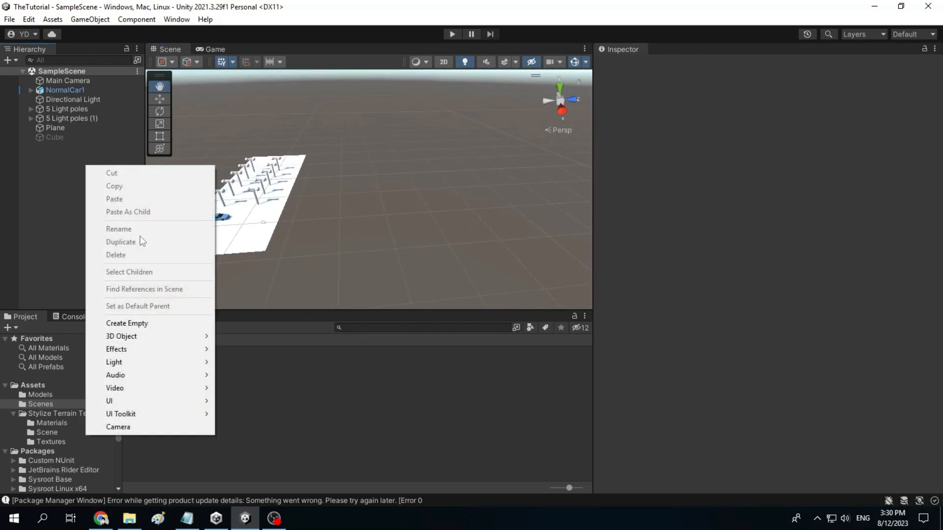
mouse_move(158, 403)
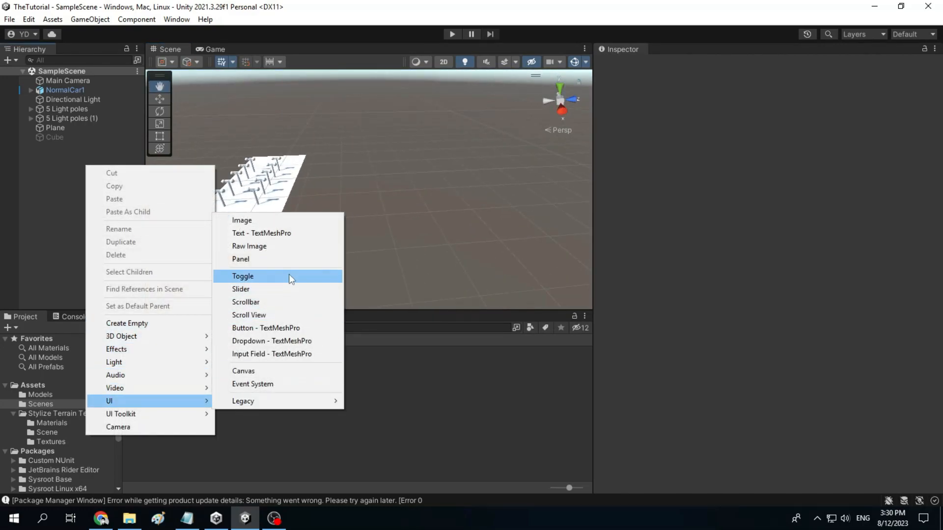
mouse_move(179, 341)
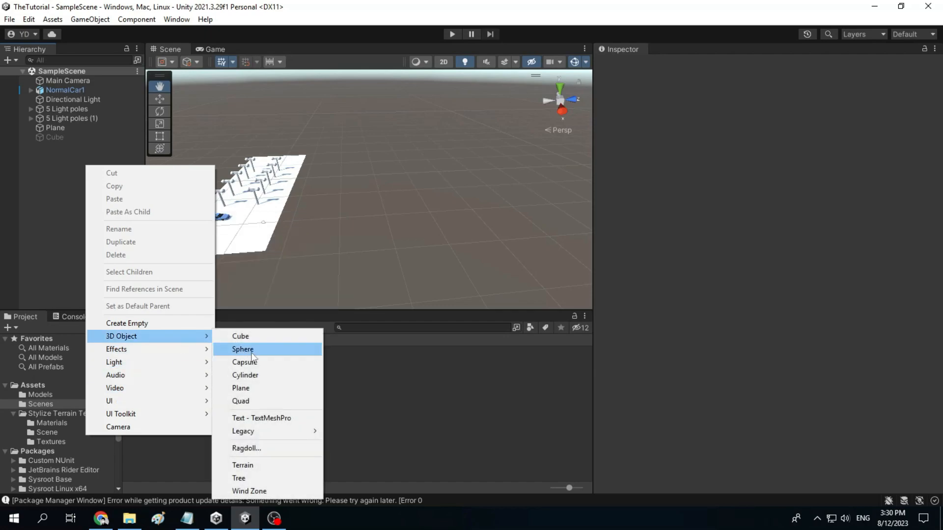
left_click(258, 464)
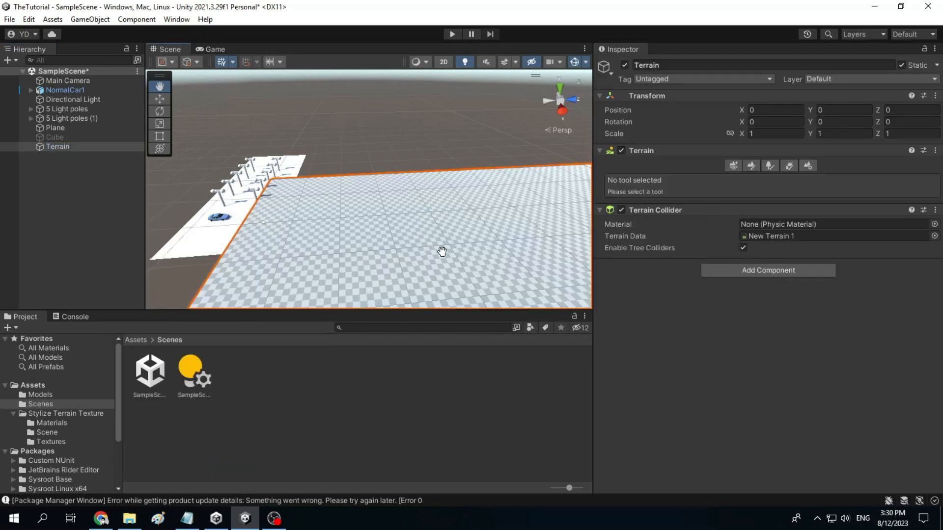
- Examine the new terrain's full extent in the Scene view relative to the existing plane and light poles
left_click_drag(442, 248, 381, 189)
scroll(381, 189, "down", 6)
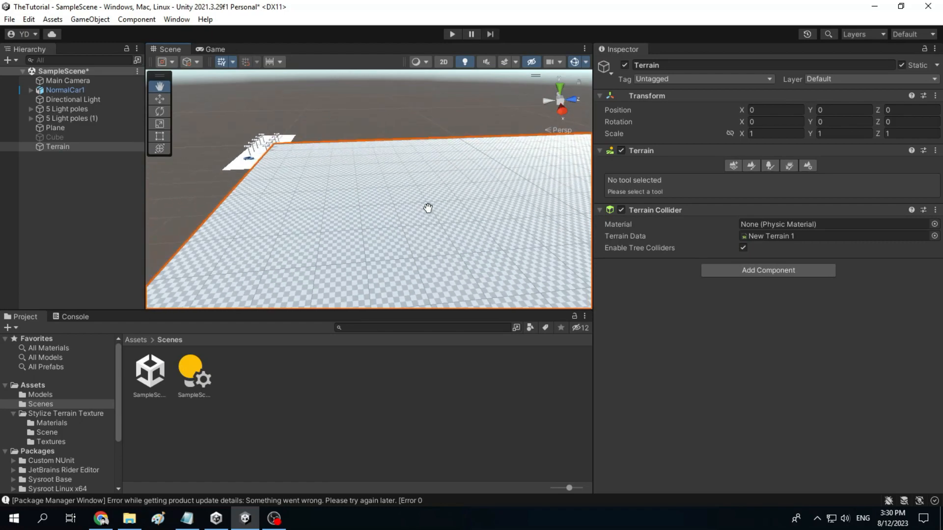
left_click_drag(429, 208, 342, 164)
scroll(342, 164, "down", 5)
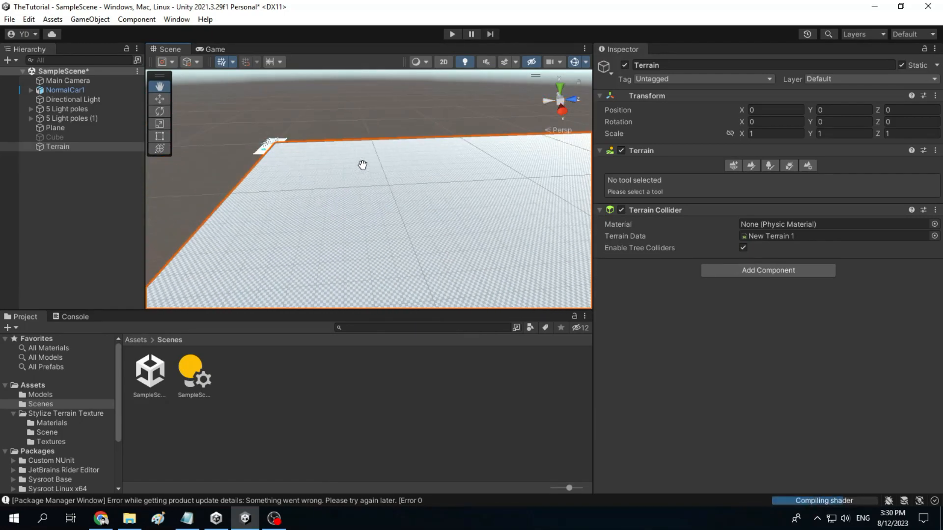
left_click_drag(397, 181, 277, 146)
scroll(277, 147, "down", 4)
left_click_drag(386, 192, 312, 153)
scroll(319, 162, "down", 3)
scroll(319, 162, "up", 1)
scroll(319, 162, "up", 1)
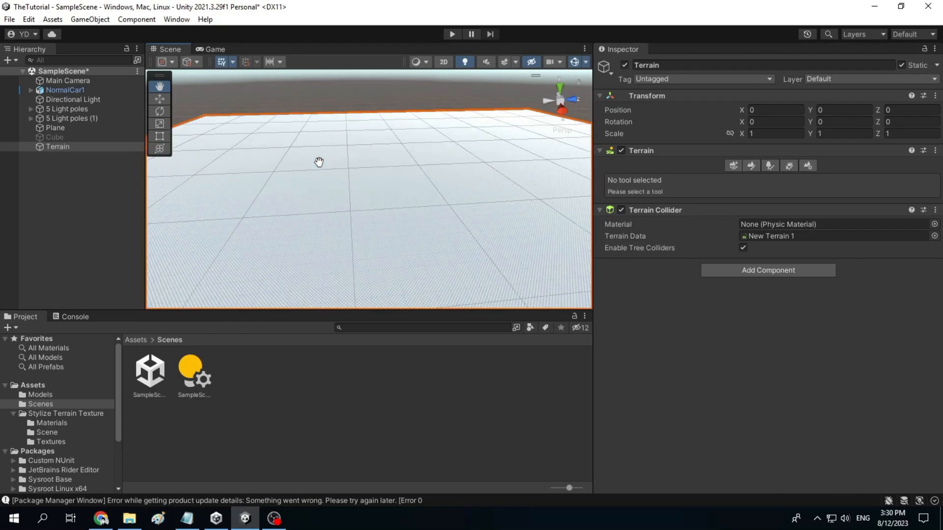
scroll(341, 158, "down", 6)
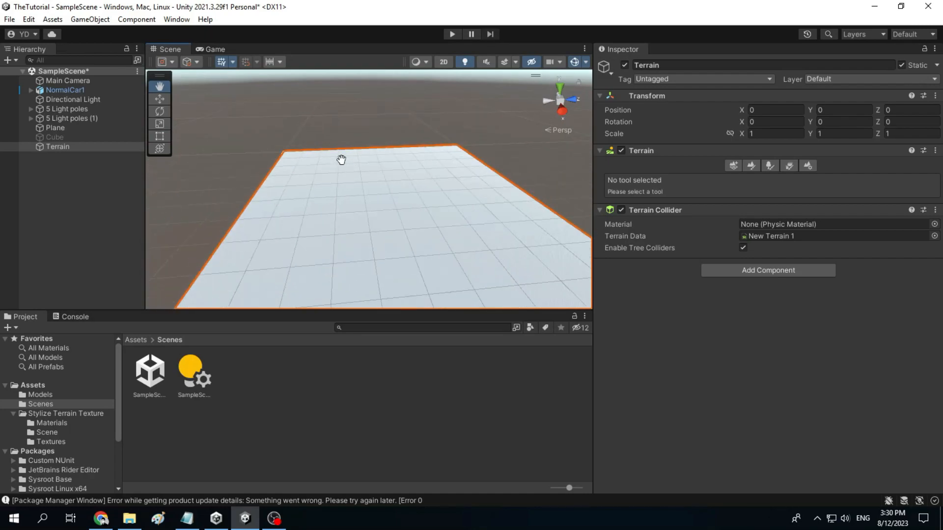
scroll(324, 204, "down", 1)
scroll(358, 194, "up", 6)
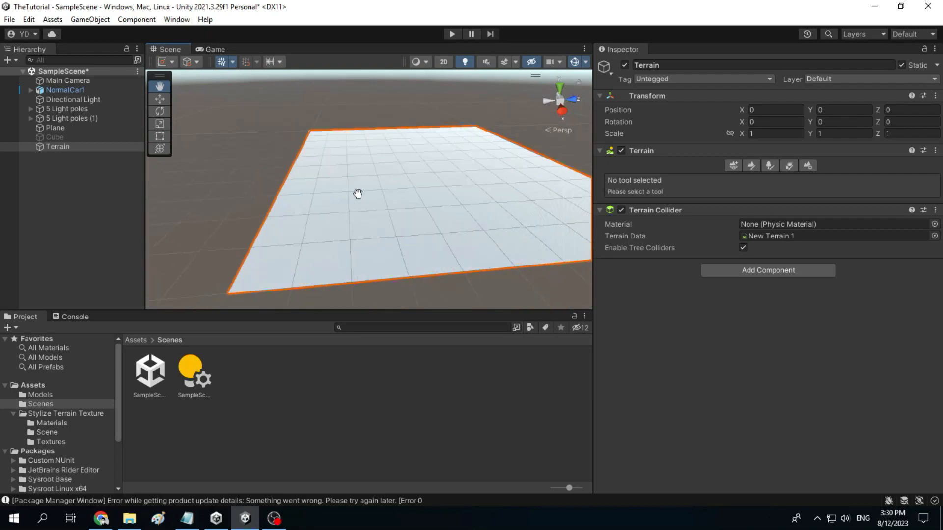
middle_click_drag(318, 239, 337, 216)
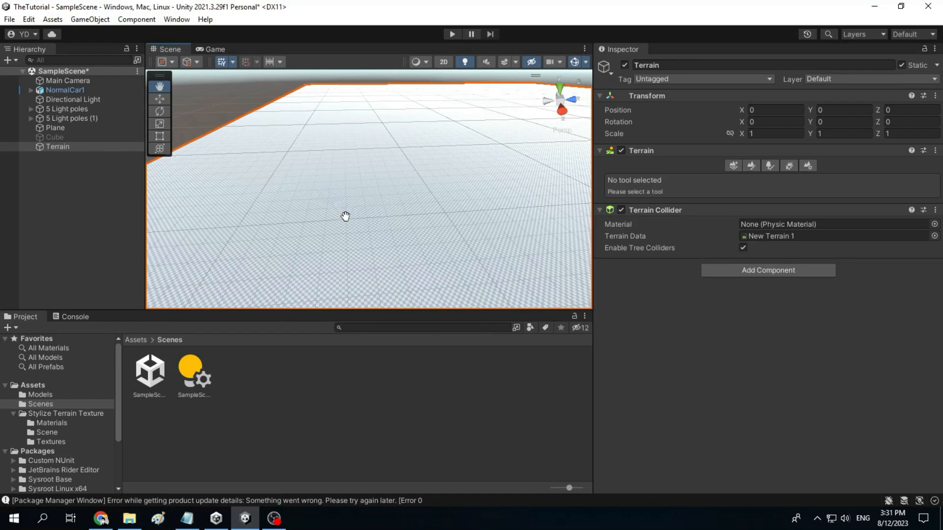
middle_click_drag(385, 217, 324, 227)
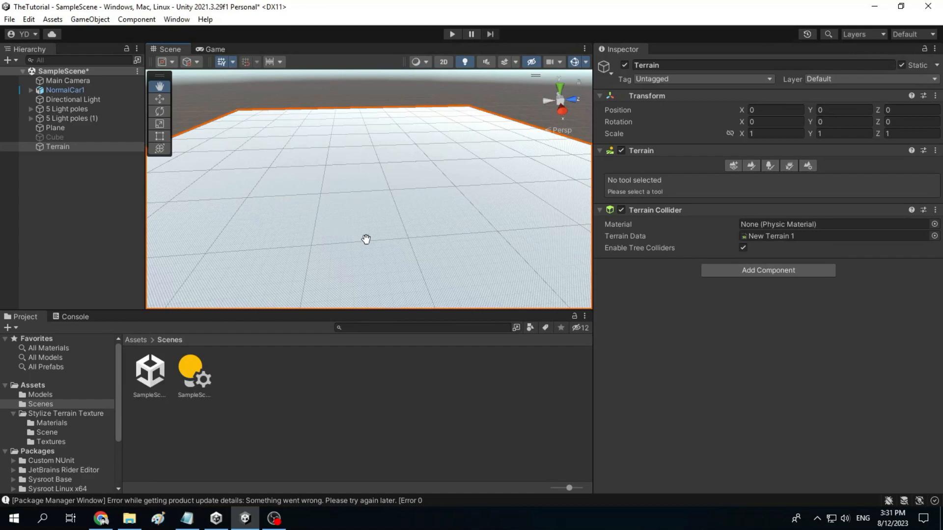
mouse_move(337, 230)
middle_mouse_down()
mouse_move(308, 246)
mouse_move(323, 239)
middle_mouse_up()
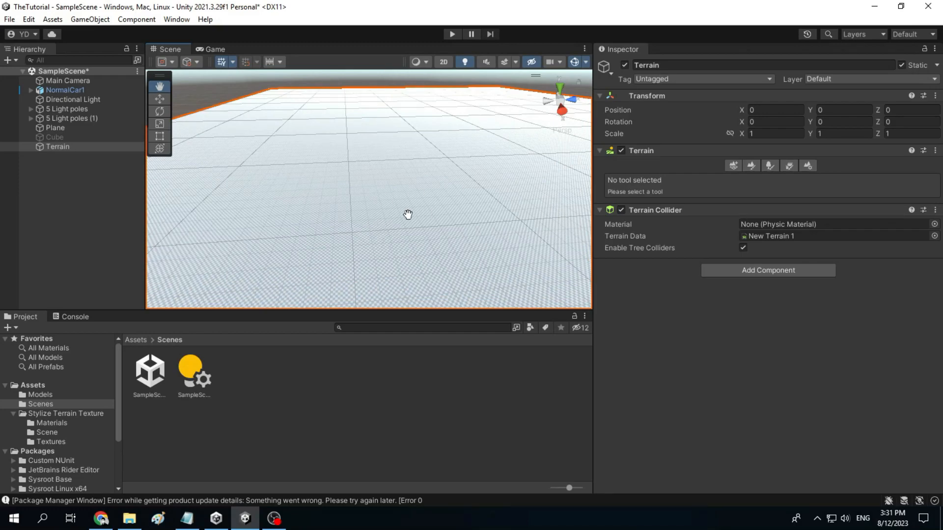
scroll(407, 213, "down", 5)
middle_click_drag(385, 178, 391, 206)
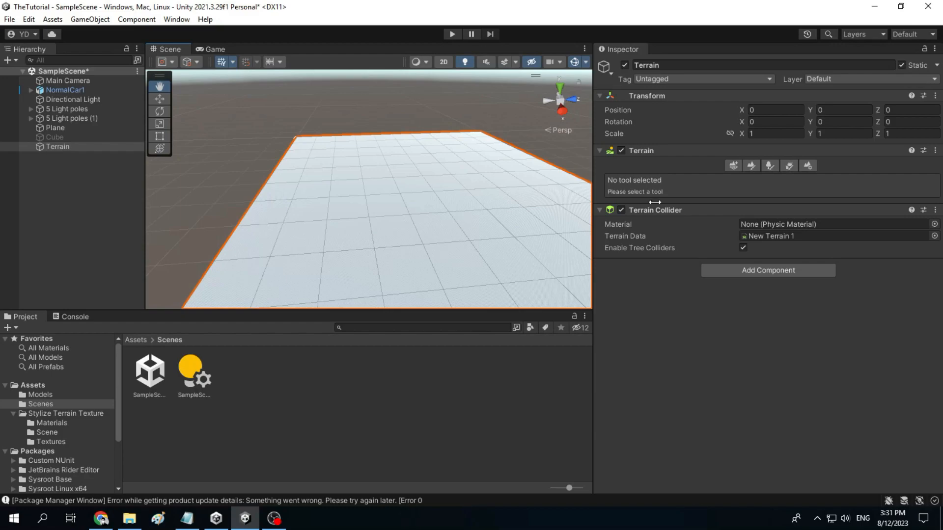
- Raise a cluster of tall peaks on the terrain using Raise or Lower Terrain with the solid round brush, size 25 and opacity 50
left_click(734, 166)
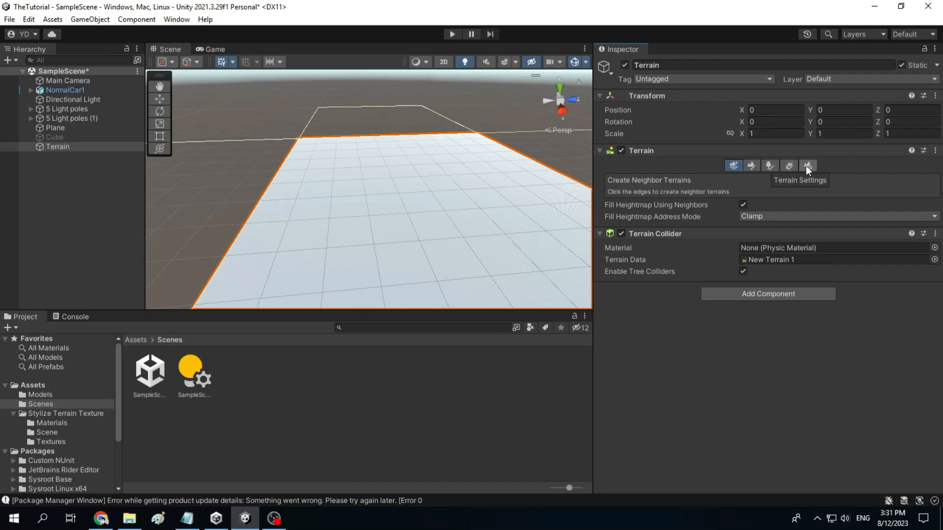
left_click(752, 165)
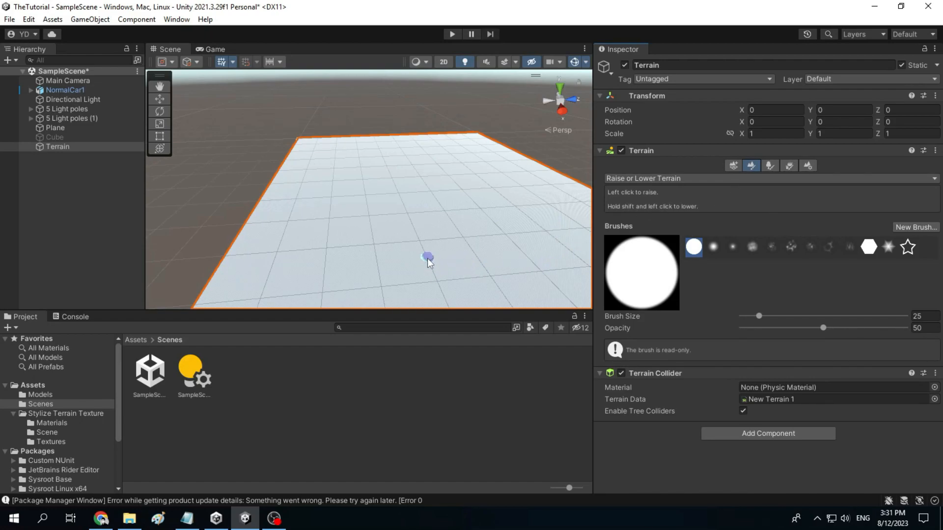
scroll(427, 259, "down", 5)
scroll(376, 257, "up", 7)
mouse_move(379, 258)
left_mouse_down()
mouse_move(445, 243)
mouse_move(403, 265)
mouse_move(412, 266)
left_mouse_up()
scroll(445, 243, "down", 5)
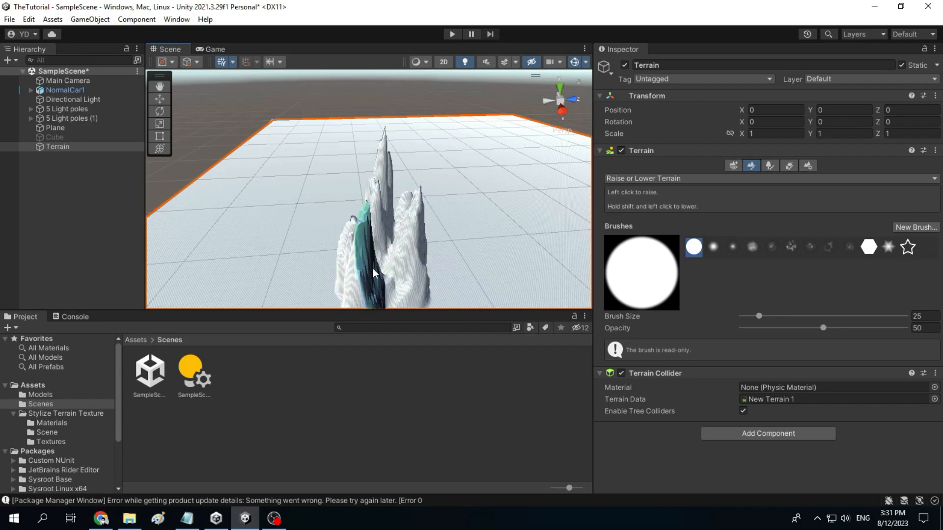
scroll(427, 255, "down", 5)
scroll(427, 257, "up", 5)
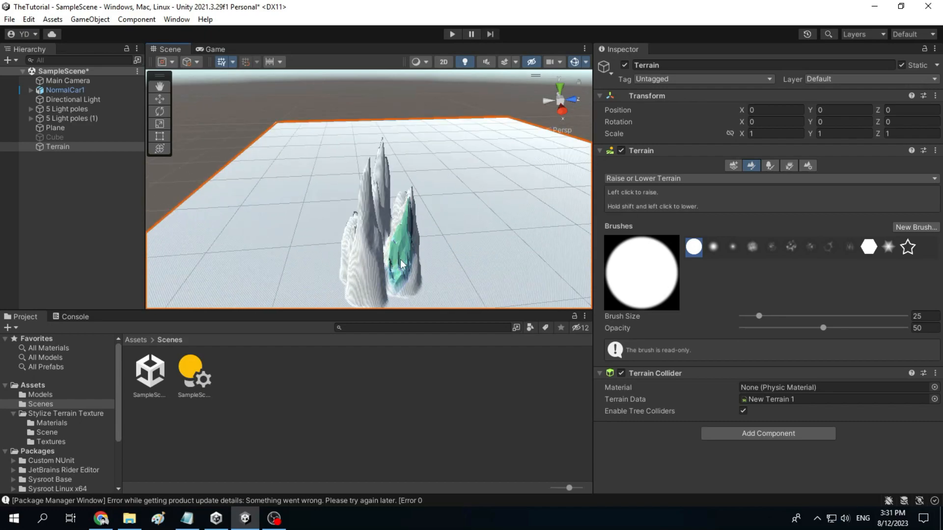
scroll(392, 267, "down", 3)
- Raise a low ridge in front of the peaks with a soft round brush and rough ground behind it with a scattered brush
left_click(713, 247)
mouse_move(395, 270)
left_mouse_down()
mouse_move(364, 273)
mouse_move(474, 279)
left_mouse_up()
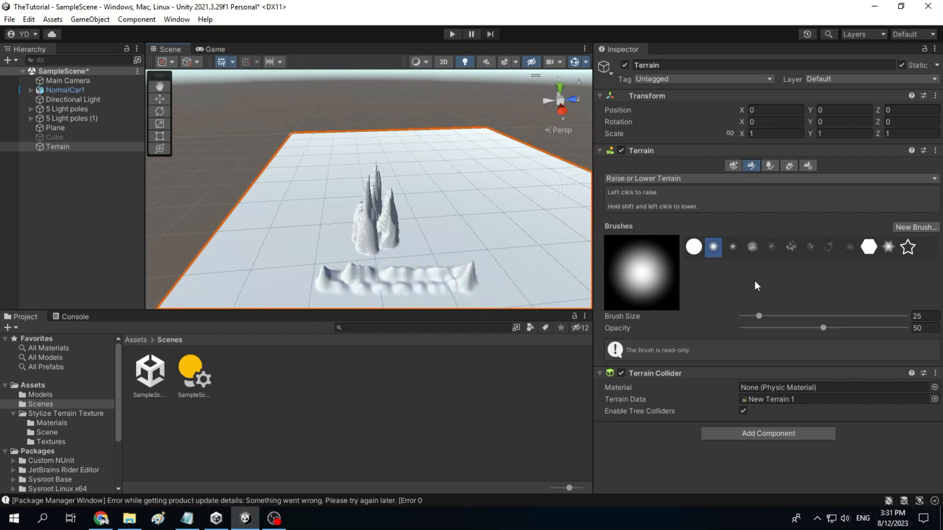
left_click(791, 247)
mouse_move(465, 255)
left_mouse_down()
mouse_move(363, 258)
mouse_move(437, 241)
mouse_move(464, 263)
left_mouse_up()
left_click(849, 248)
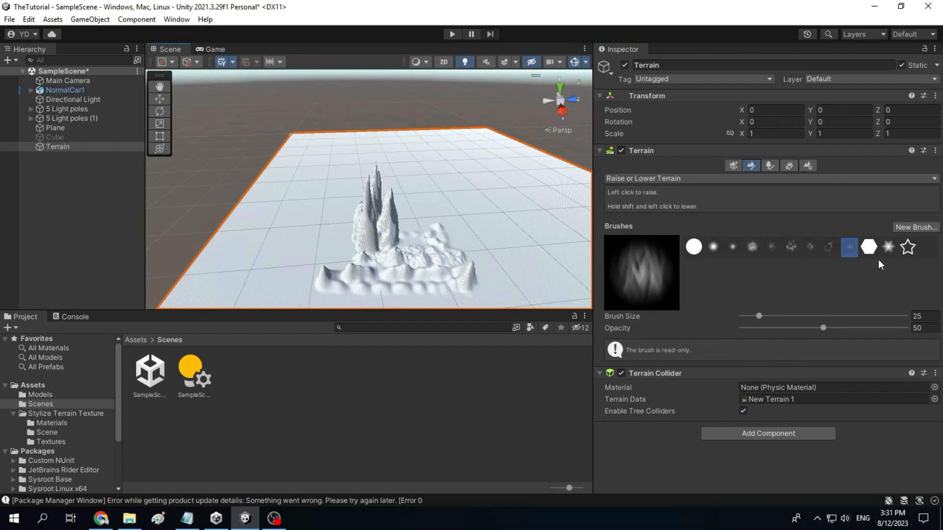
left_click(694, 246)
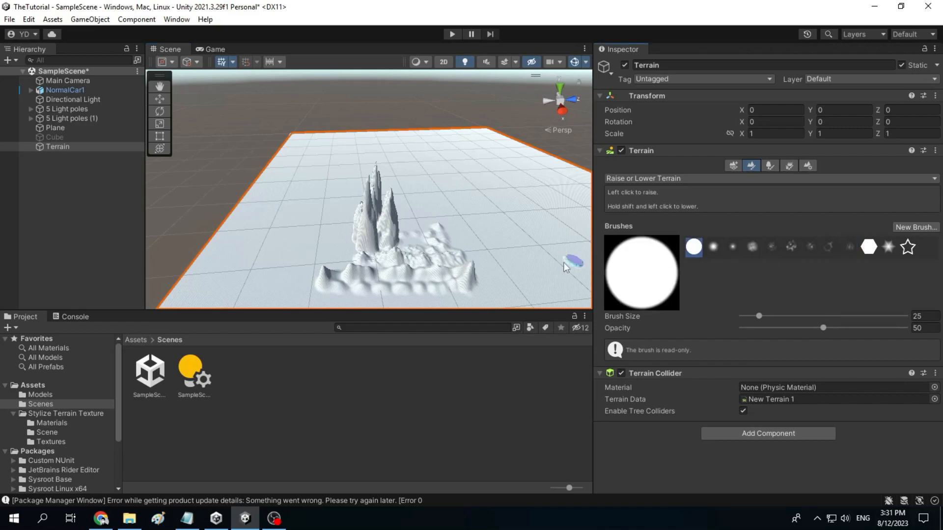
- Use Paint Holes with the solid round brush to cut holes in the flat ground beside the ridge and in the ridge itself
left_click(682, 179)
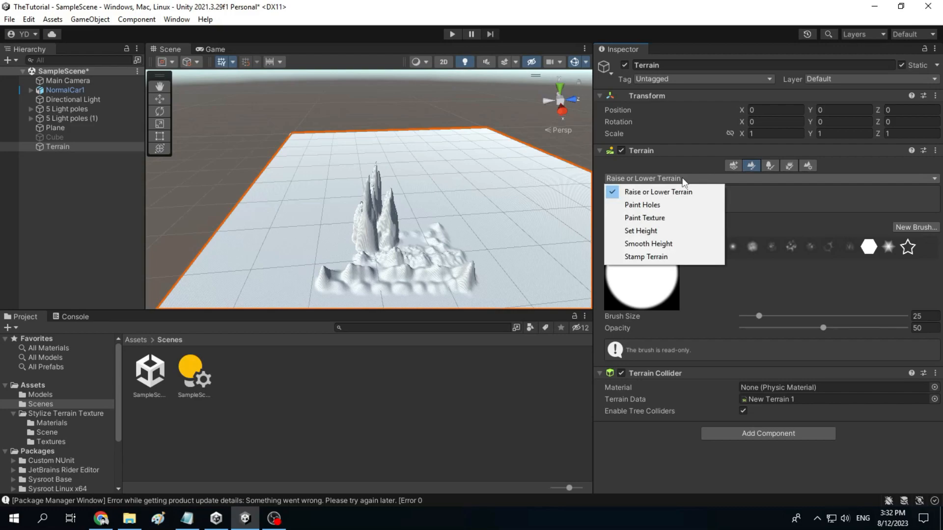
left_click(688, 206)
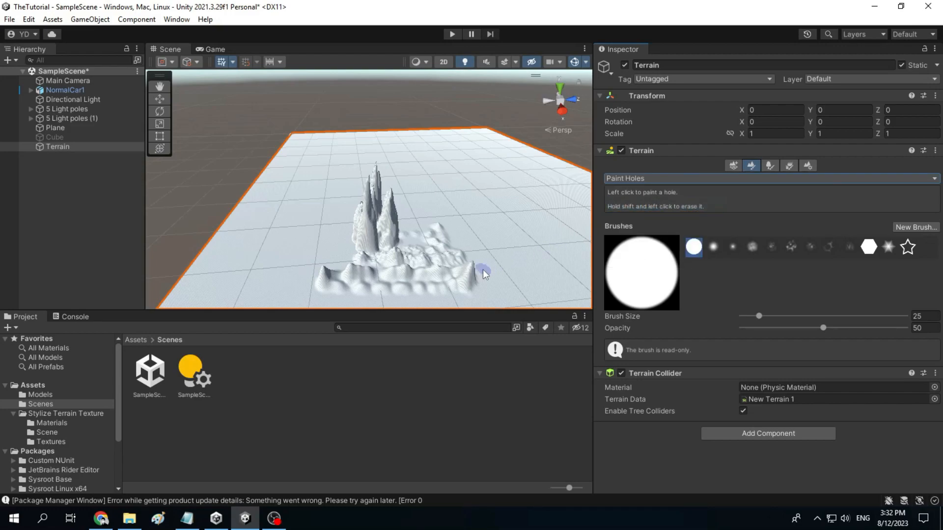
left_click(518, 252)
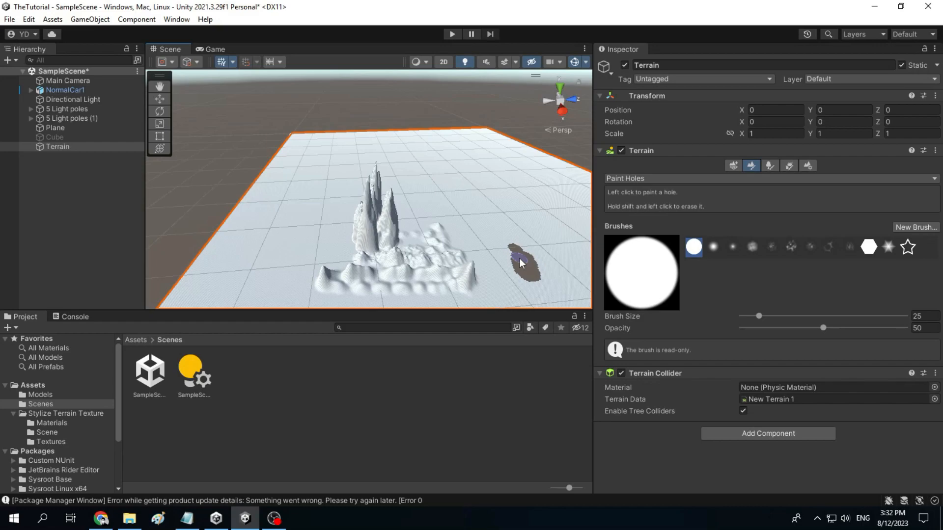
left_click(637, 179)
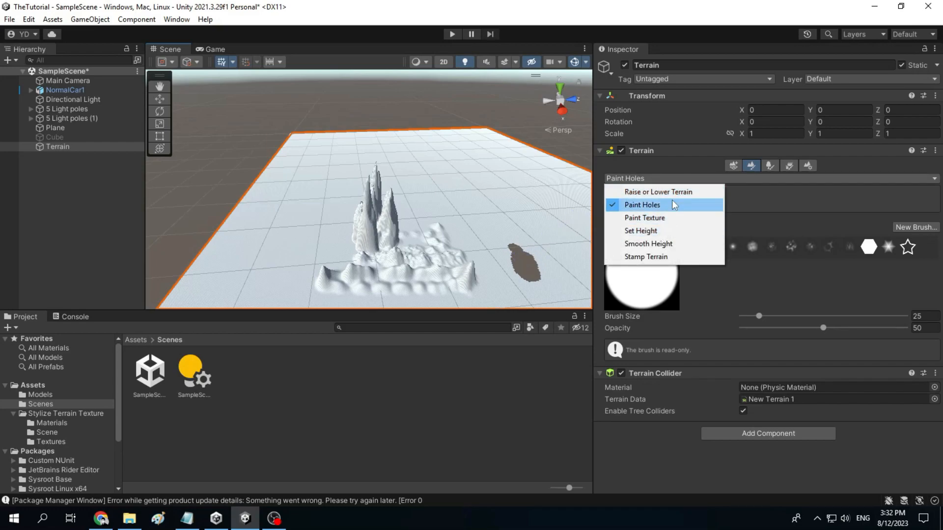
left_click(642, 205)
left_click_drag(443, 280, 459, 278)
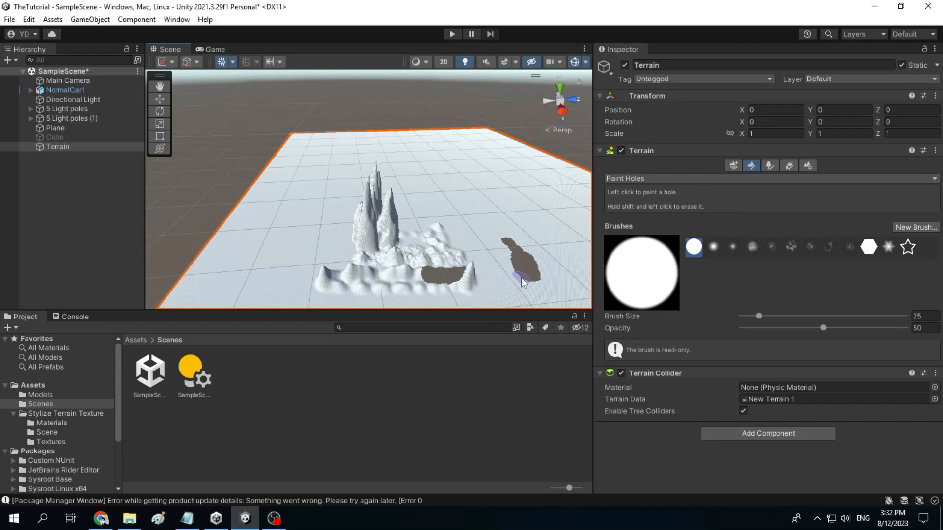
- Undo the holes painted in the terrain
key("ctrl+z")
key("ctrl+z")
key("ctrl+z")
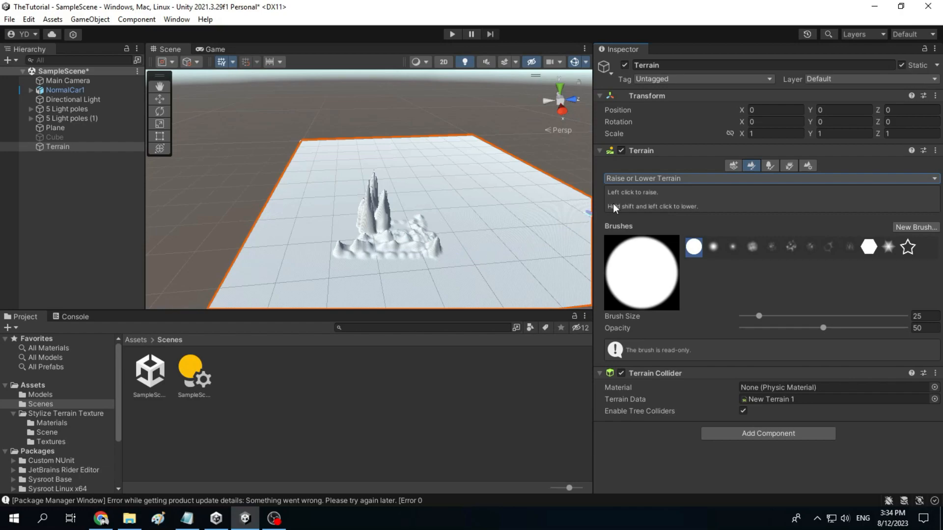
- Switch to Set Height with a height of 25 and paint a flat-topped plateau in front of the peaks
left_click(635, 178)
left_click(635, 179)
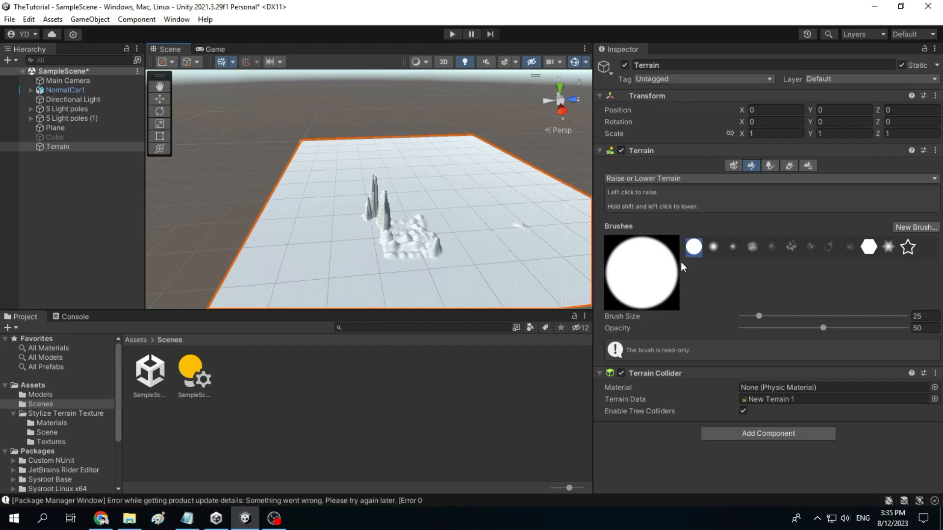
left_click(658, 180)
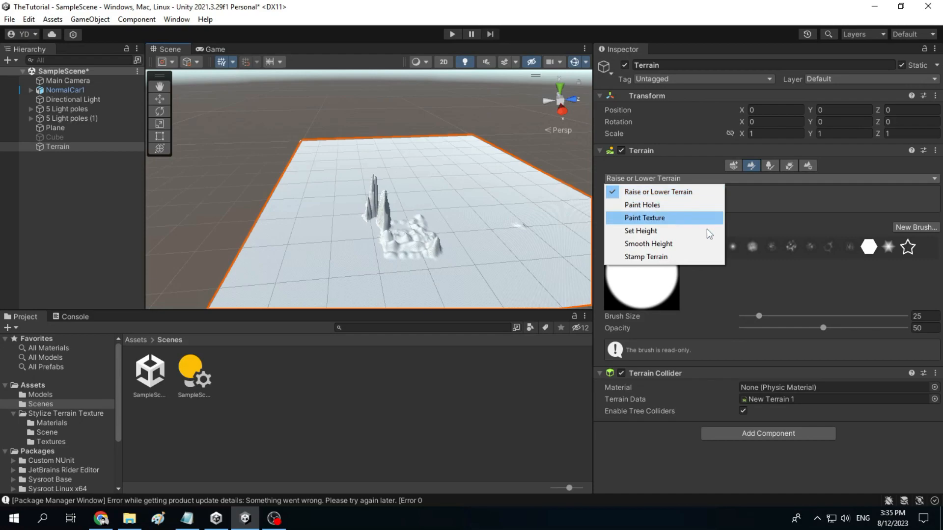
left_click(676, 236)
left_click(768, 238)
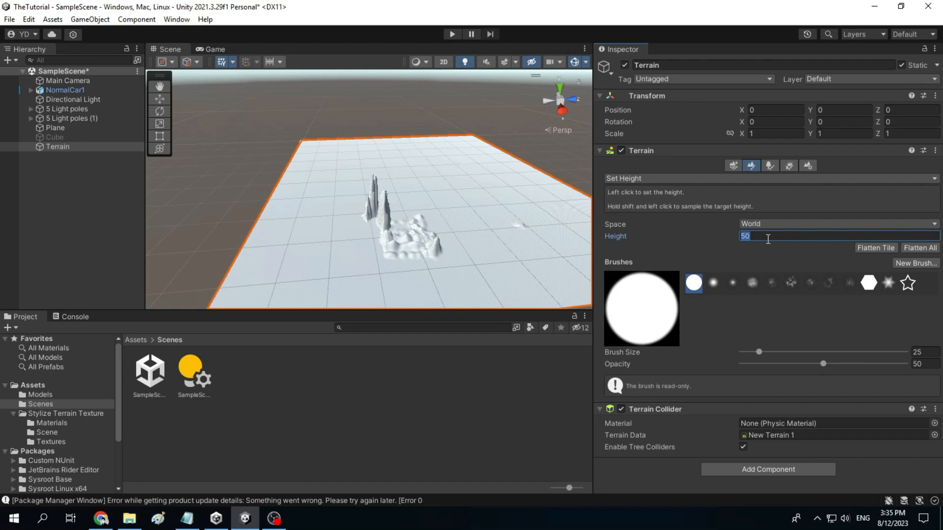
type("25")
left_click(364, 255)
mouse_move(364, 245)
left_mouse_down()
mouse_move(363, 270)
mouse_move(352, 239)
mouse_move(361, 259)
mouse_move(360, 249)
left_mouse_up()
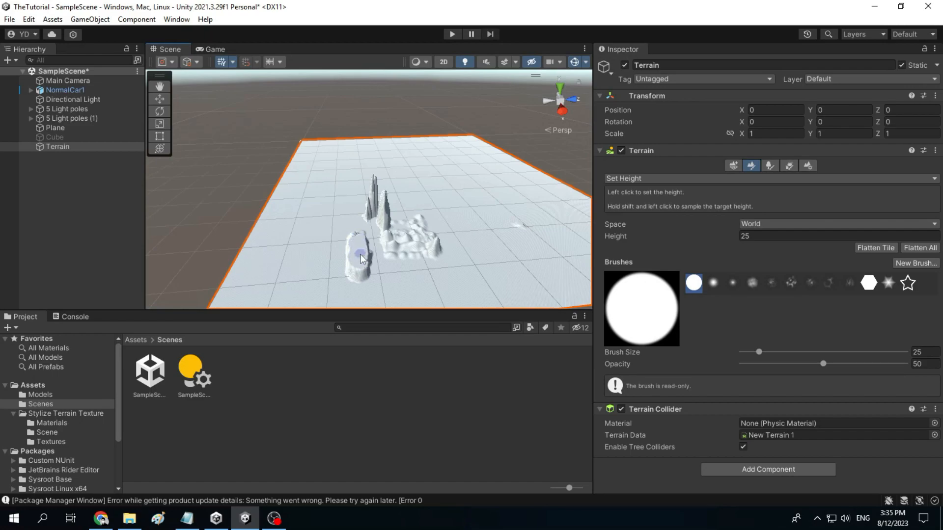
mouse_move(369, 283)
left_mouse_down()
mouse_move(372, 250)
mouse_move(382, 258)
left_mouse_up()
- Change the Set Height value to 30 and paint along one edge of the plateau
left_click(762, 237)
type("30")
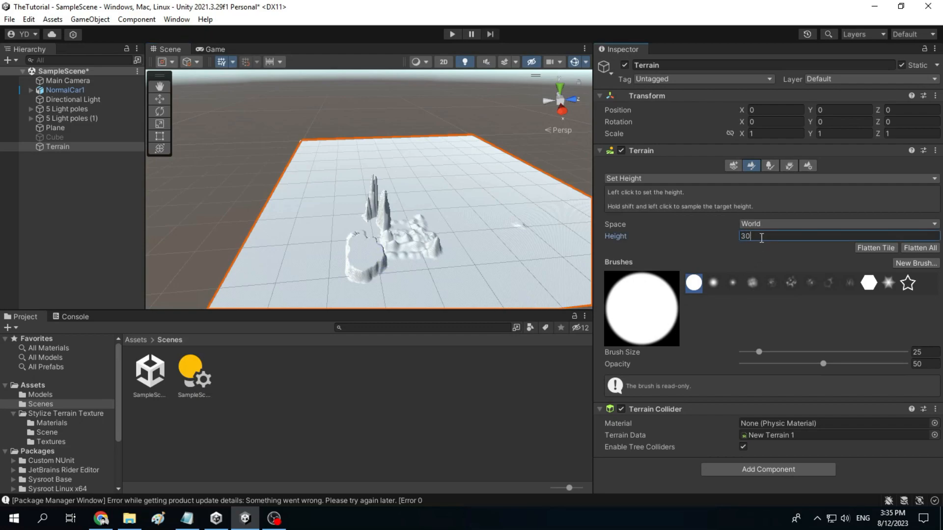
left_click(347, 276)
mouse_move(346, 274)
left_mouse_down()
mouse_move(347, 243)
mouse_move(334, 258)
mouse_move(338, 248)
mouse_move(348, 262)
left_mouse_up()
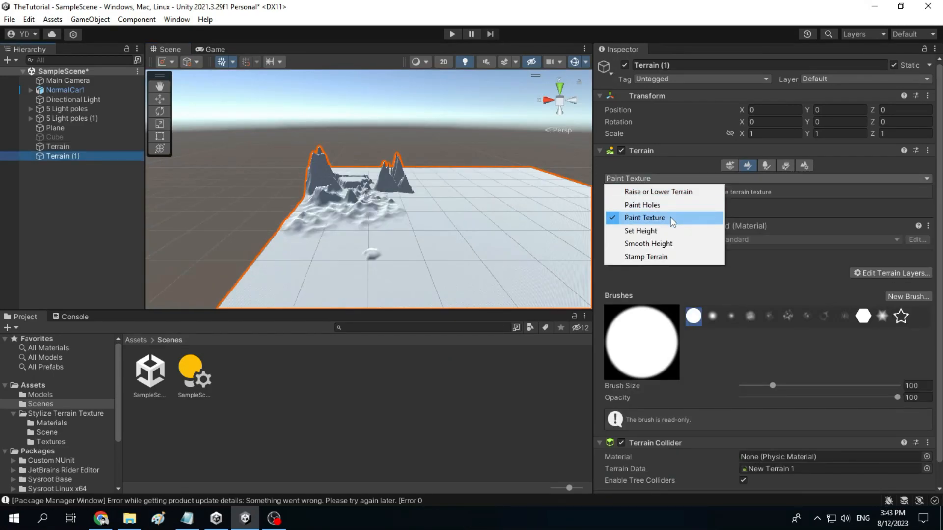
- Choose Paint Texture for Terrain (1) and create a terrain layer from the light checkered default texture
left_click(670, 217)
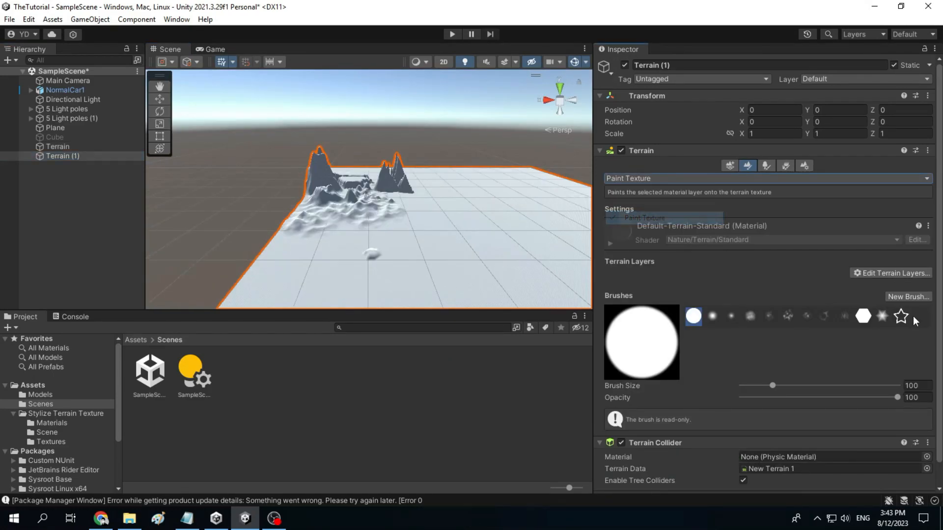
left_click(888, 273)
left_click(891, 276)
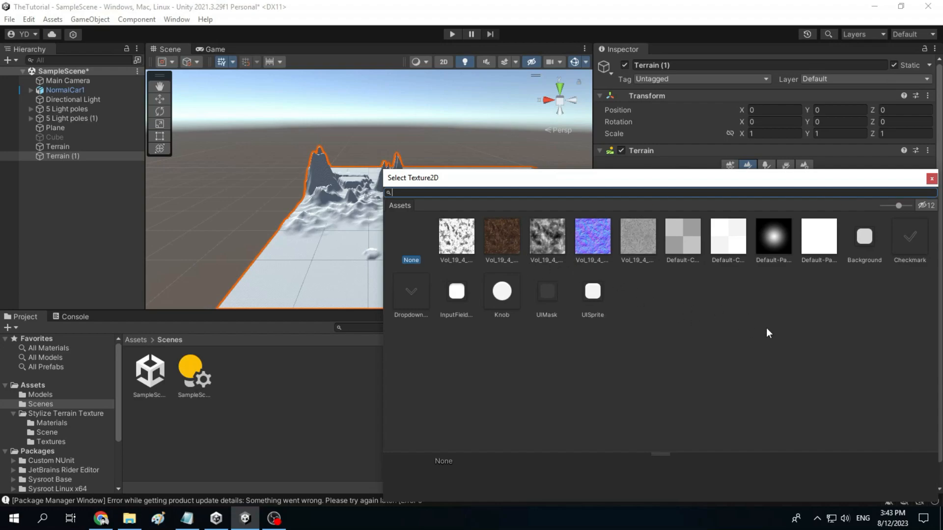
double_click(725, 244)
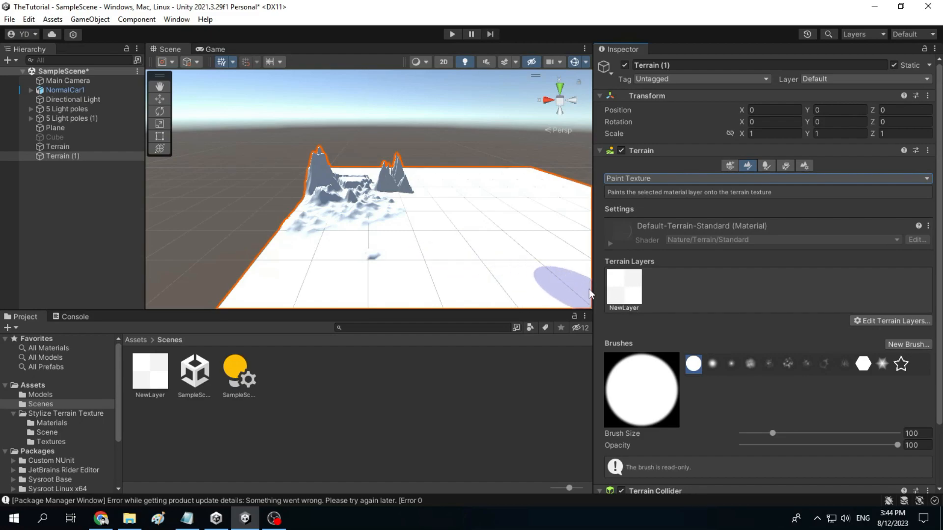
- Examine how the checkered layer covers the mountains, bumps and flat ground of Terrain (1) from close up and far away
scroll(315, 230, "up", 3)
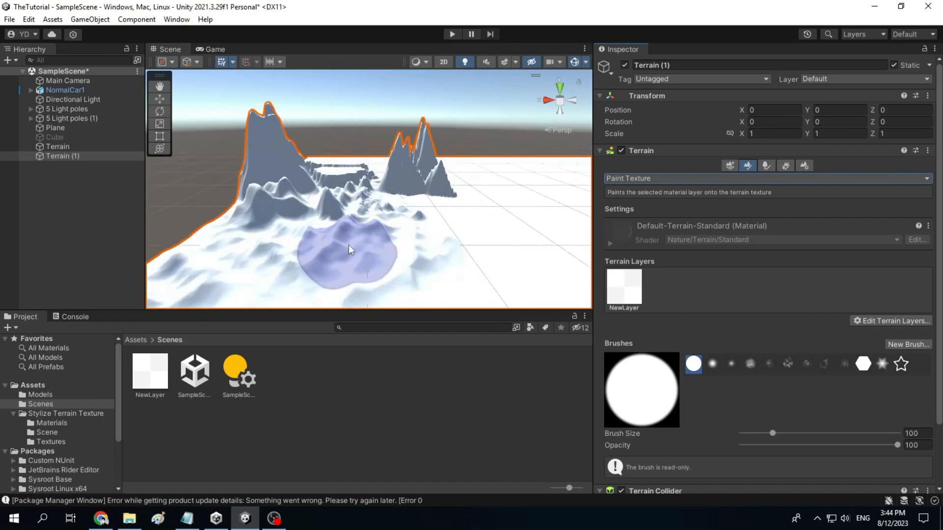
scroll(348, 245, "up", 5)
scroll(415, 258, "down", 5)
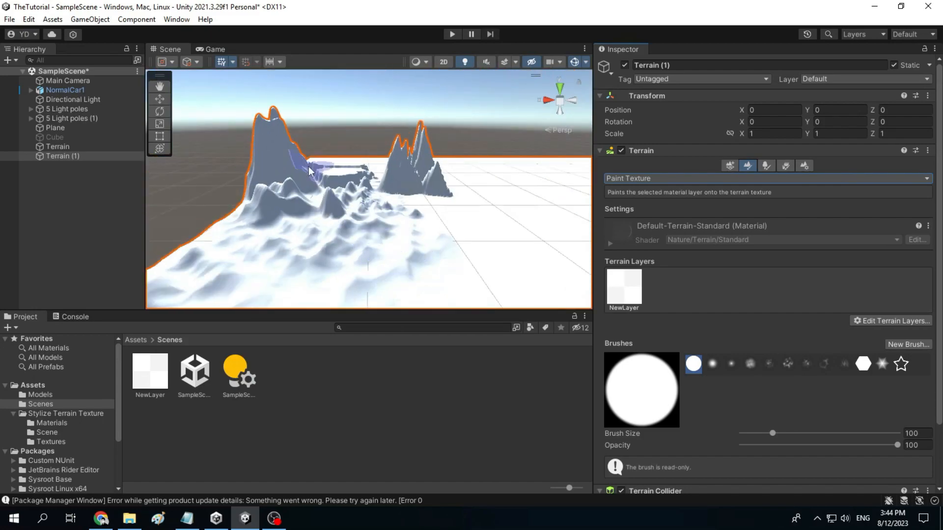
left_click(163, 86)
left_click_drag(330, 142, 354, 170)
left_click_drag(423, 237, 390, 192)
right_click_drag(390, 192, 343, 243)
scroll(395, 273, "up", 3)
scroll(395, 273, "down", 4)
left_click_drag(343, 243, 345, 242)
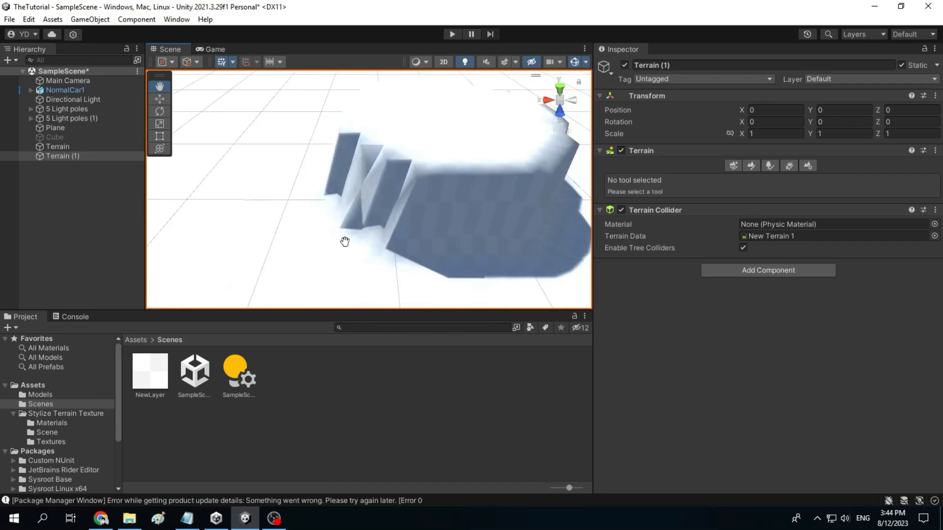
scroll(562, 217, "up", 4)
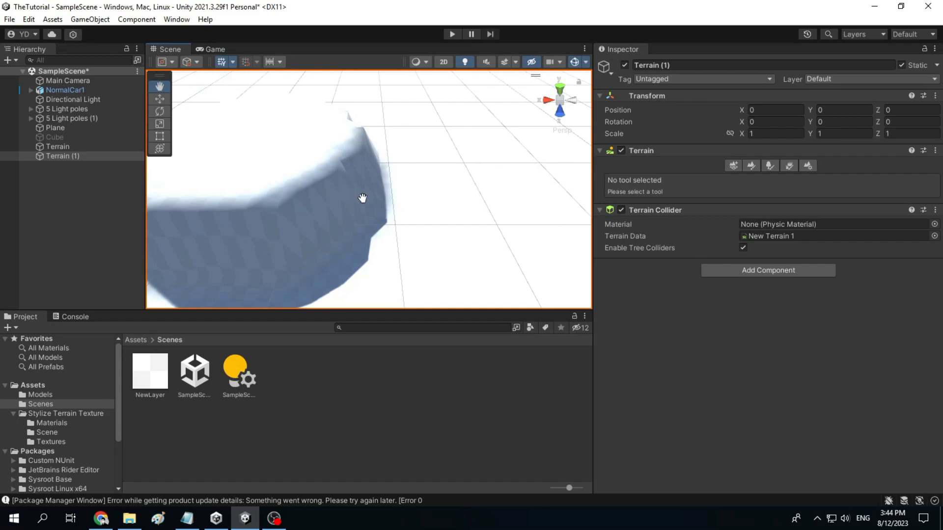
scroll(422, 255, "down", 6)
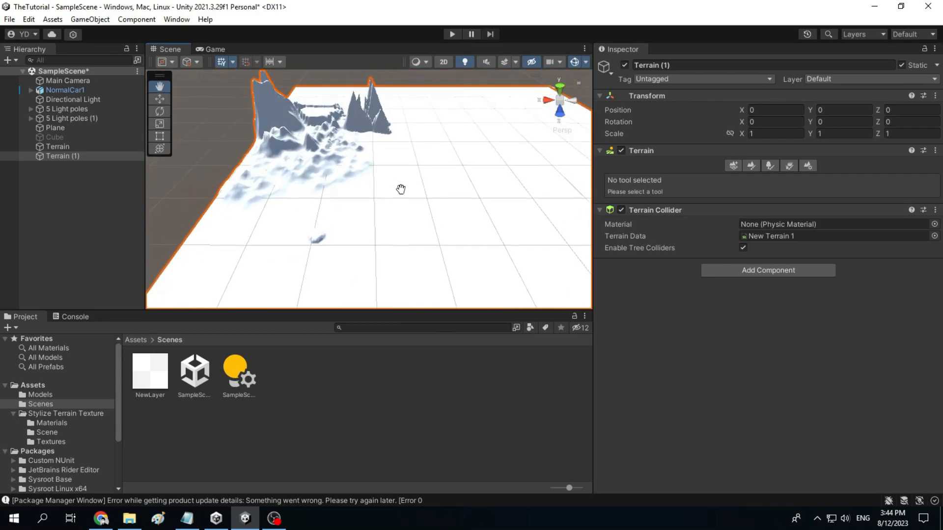
- Return to Paint Texture on Terrain (1) and create a second terrain layer from Vol_19_4_Base_Color
left_click(750, 166)
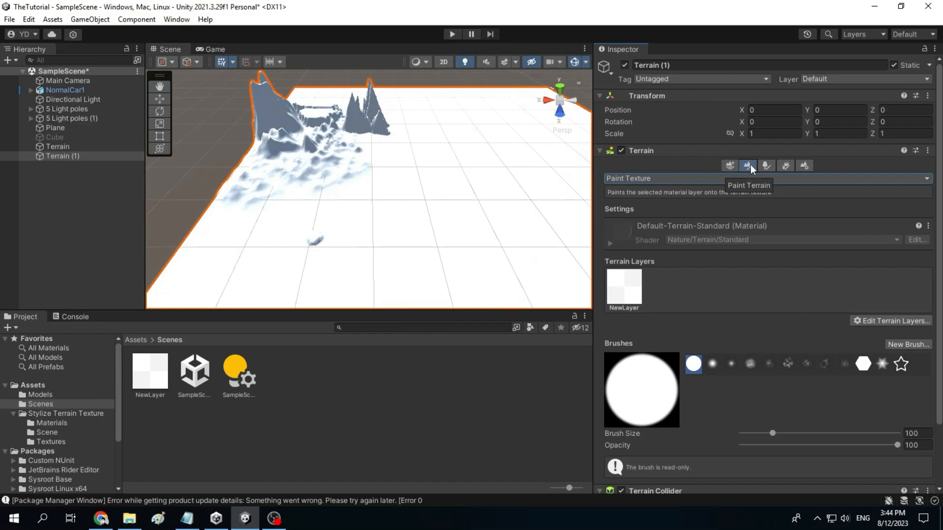
left_click(902, 323)
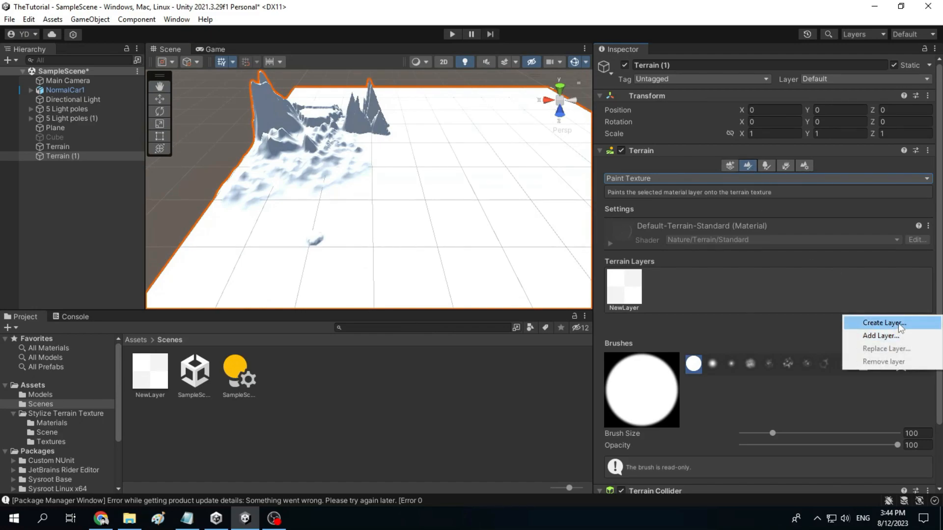
left_click(898, 323)
left_click(508, 245)
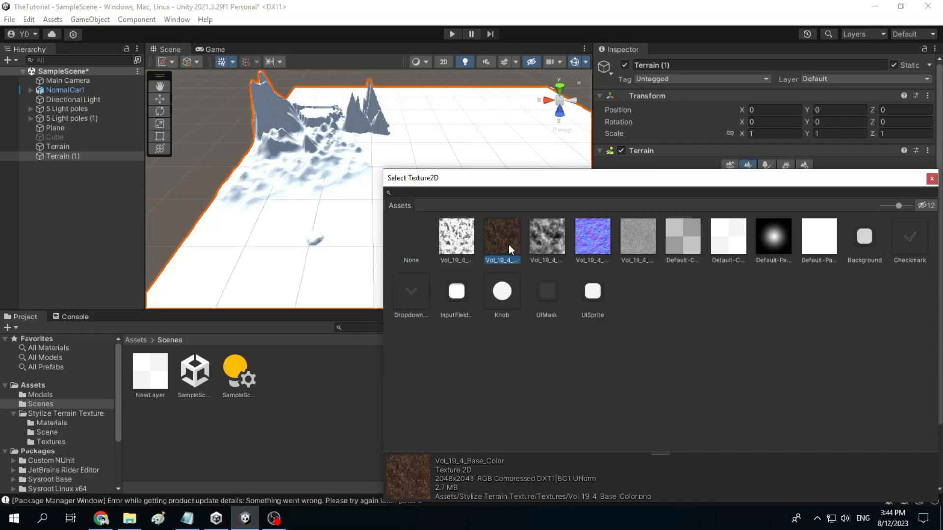
double_click(508, 245)
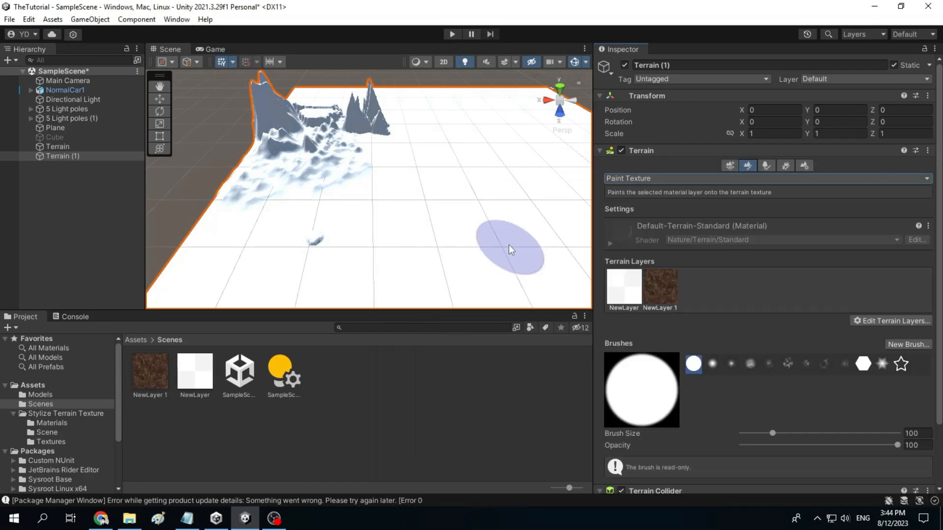
- Select NewLayer 1 and paint it over the mountains, bumps and plateau with the solid round brush at size 100
left_click(660, 296)
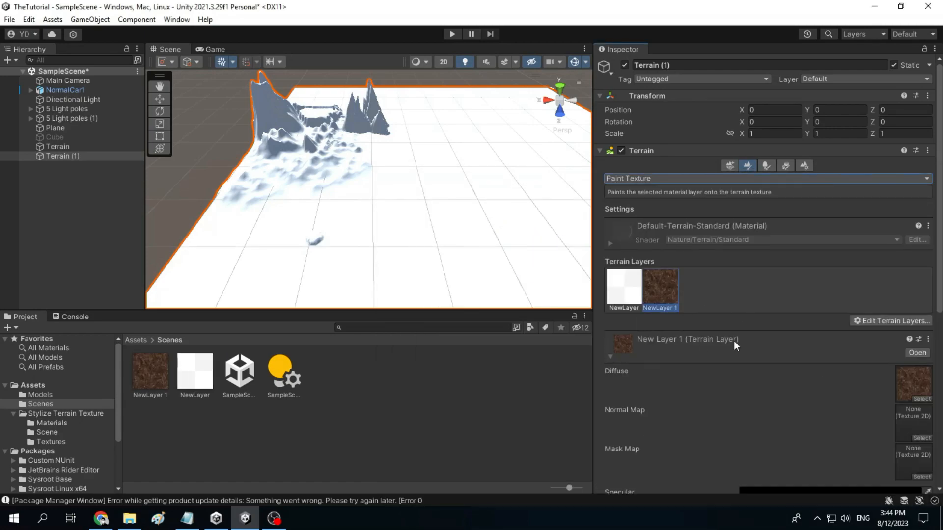
scroll(536, 235, "down", 1)
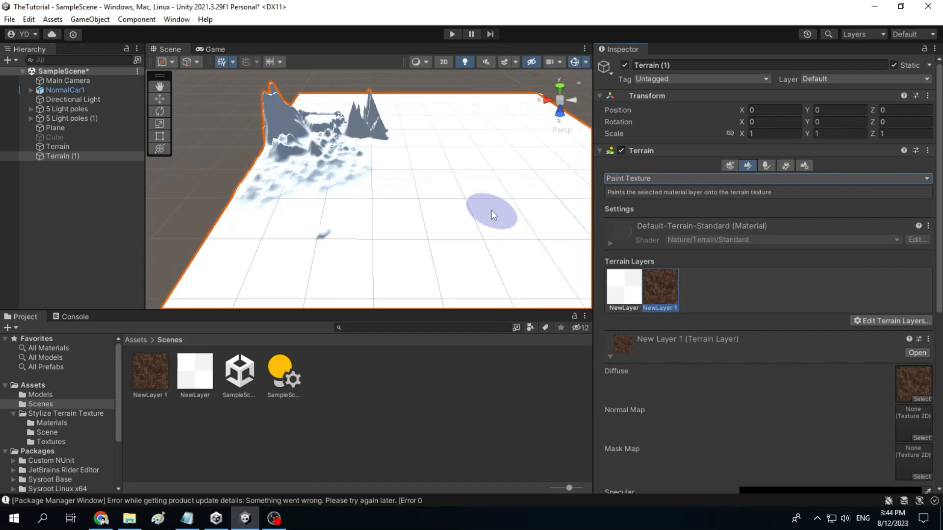
scroll(863, 246, "down", 3)
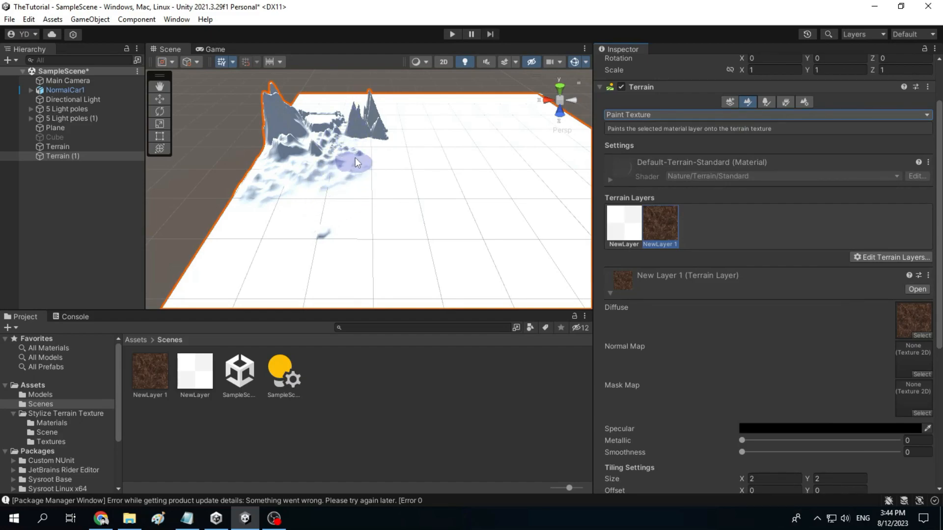
left_click_drag(355, 160, 291, 178)
mouse_move(334, 143)
left_mouse_down()
mouse_move(270, 164)
mouse_move(267, 127)
mouse_move(318, 121)
mouse_move(377, 134)
left_mouse_up()
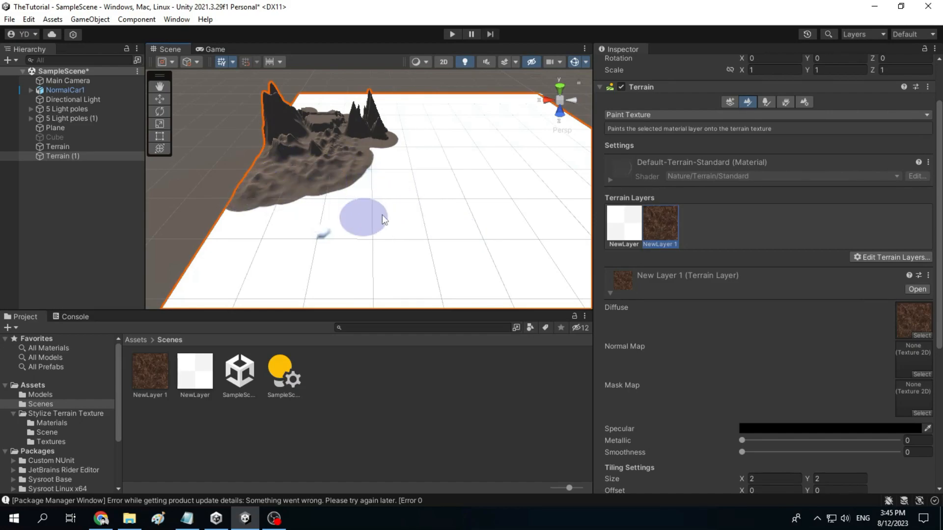
- Extend the brown texture beyond its painted edge with a soft cloudy brush, lowering the opacity to 50
scroll(756, 336, "down", 3)
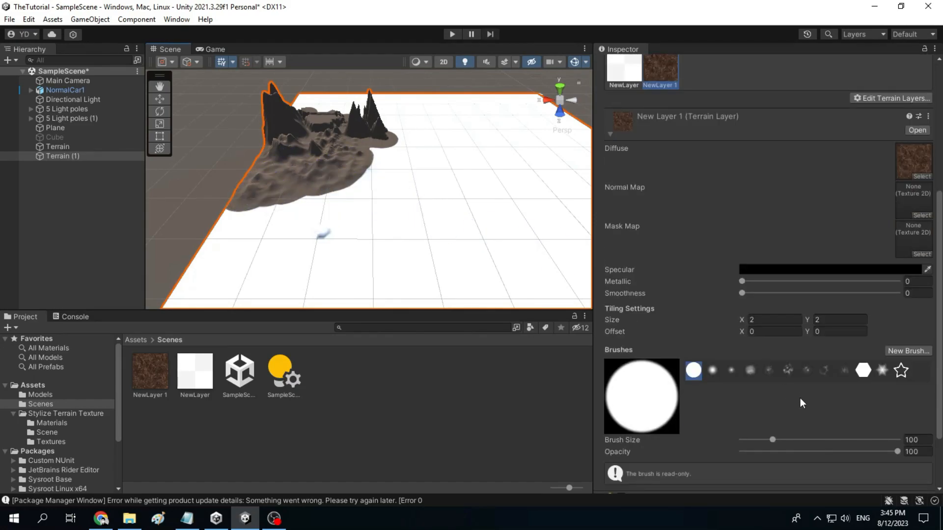
left_click(769, 374)
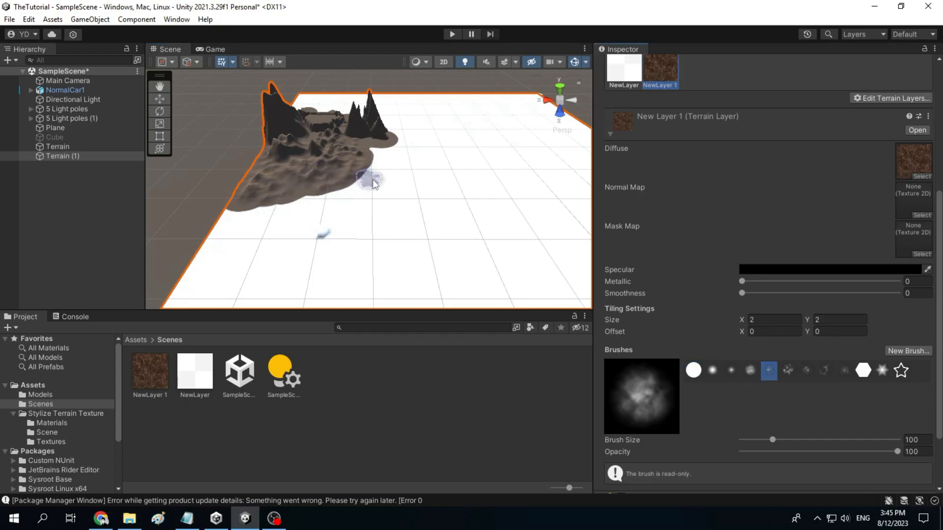
mouse_move(435, 148)
left_mouse_down()
mouse_move(388, 155)
mouse_move(272, 217)
mouse_move(225, 217)
mouse_move(221, 226)
left_mouse_up()
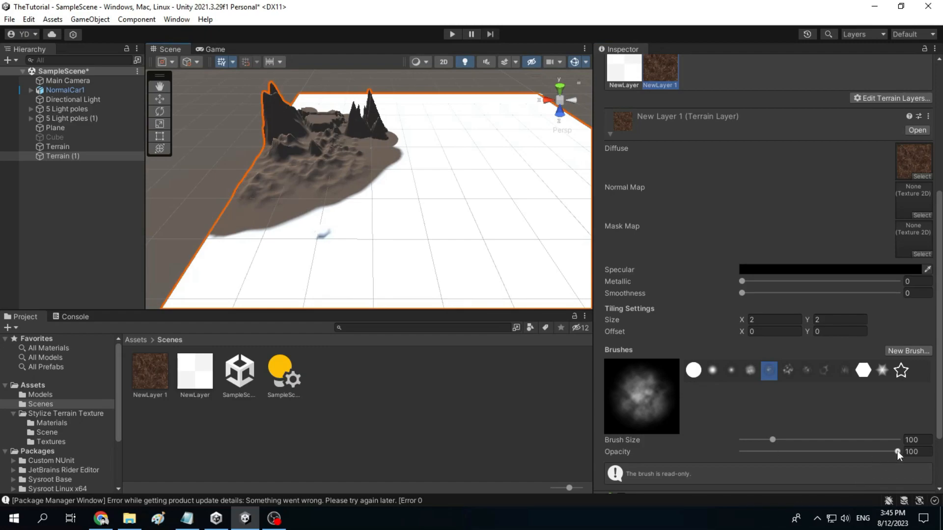
left_click_drag(897, 453, 818, 455)
mouse_move(403, 171)
left_mouse_down()
mouse_move(351, 209)
mouse_move(246, 246)
mouse_move(412, 155)
left_mouse_up()
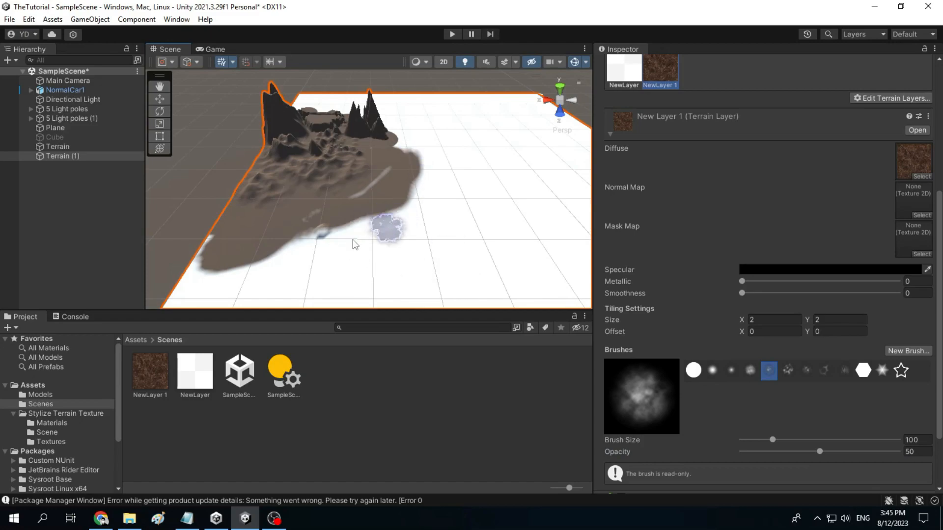
- Choose a blotchy brush, lower the opacity to 5.7, and softly blend the outer edge of the brown texture
left_click(787, 370)
left_click_drag(414, 204, 206, 277)
left_click_drag(756, 448, 750, 451)
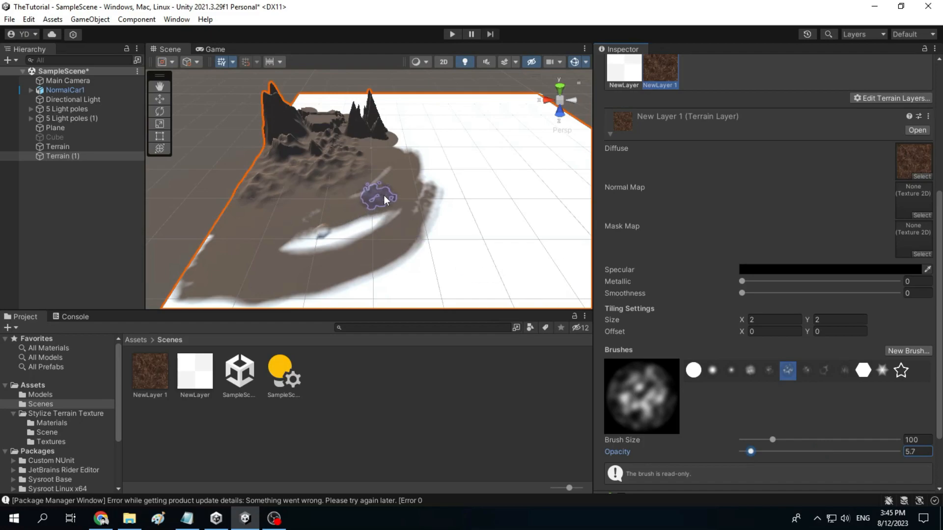
mouse_move(295, 250)
left_mouse_down()
mouse_move(388, 217)
mouse_move(350, 228)
mouse_move(345, 243)
mouse_move(422, 174)
mouse_move(416, 241)
mouse_move(399, 259)
mouse_move(300, 313)
mouse_move(249, 321)
mouse_move(338, 280)
left_mouse_up()
- Examine the blended texture edge and the map, tiling and brush settings of New Layer 1
scroll(485, 136, "down", 2)
scroll(385, 233, "up", 2)
scroll(741, 147, "up", 3)
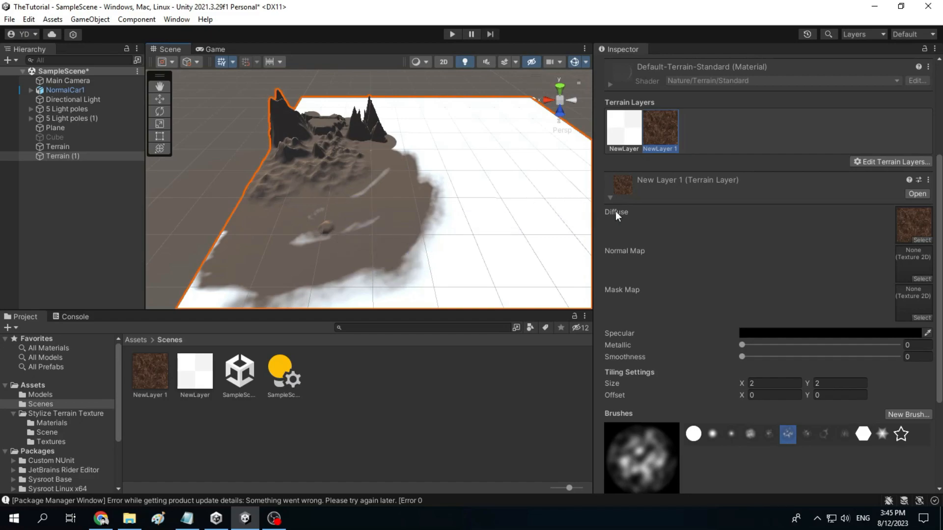
scroll(841, 199, "up", 5)
scroll(794, 235, "up", 1)
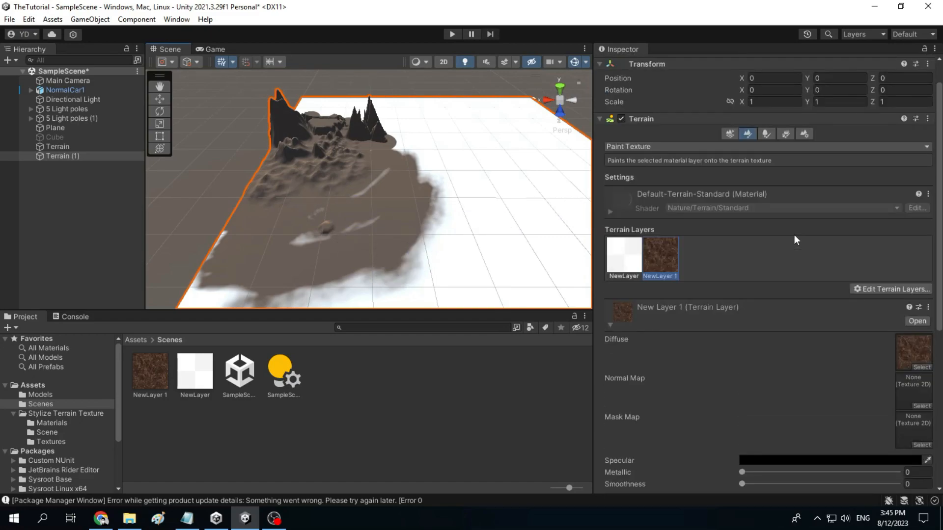
scroll(794, 234, "down", 3)
scroll(794, 235, "down", 2)
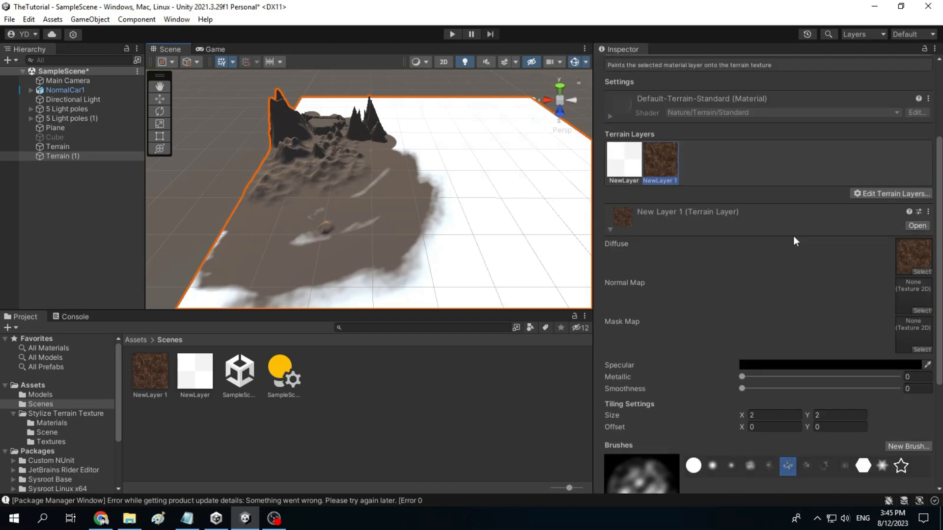
scroll(750, 236, "up", 2)
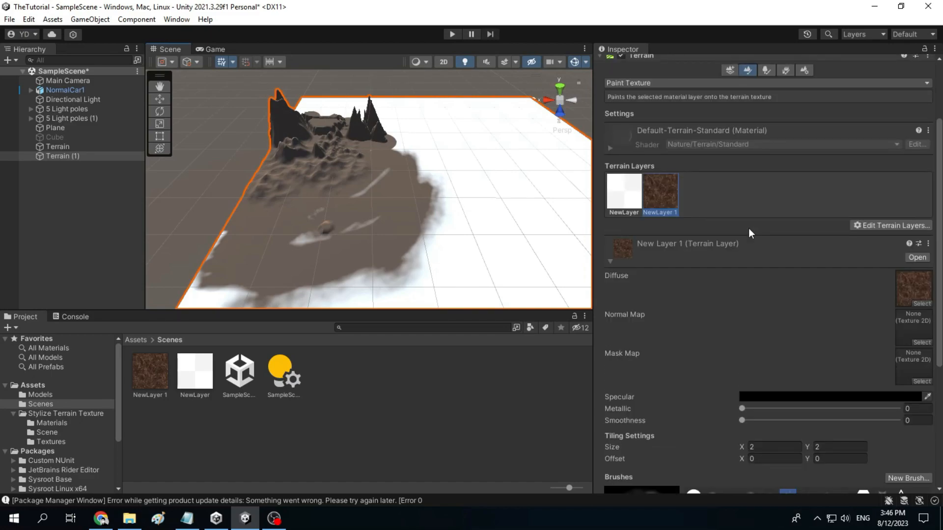
scroll(750, 234, "down", 2)
scroll(677, 285, "up", 2)
- Remove the checkered NewLayer from the terrain layers of Terrain (1)
scroll(791, 320, "up", 6)
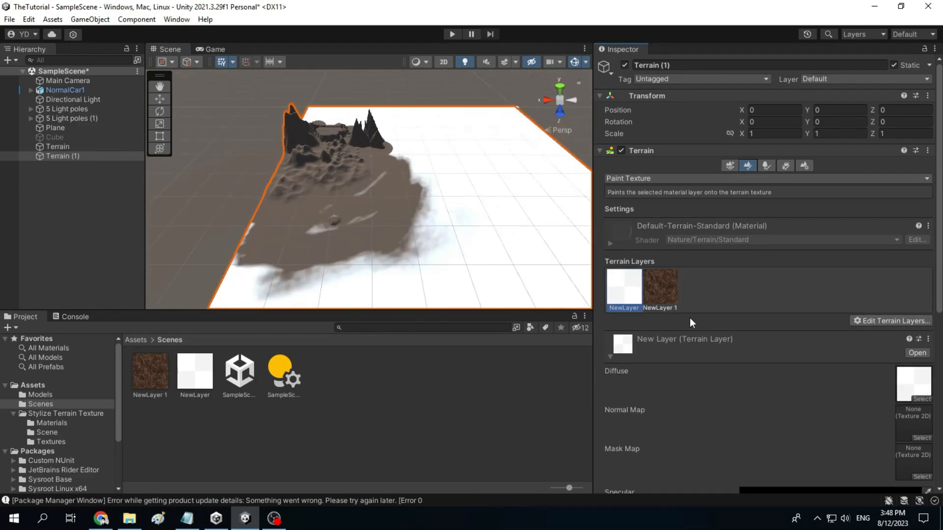
left_click(895, 325)
left_click(902, 361)
- Switch to Raise or Lower Terrain, set the opacity to 99.6, and raise a mountain along the edge holding the existing mountains
left_click(691, 179)
left_click(691, 190)
left_click(752, 247)
left_click_drag(750, 328, 906, 329)
mouse_move(280, 206)
left_mouse_down()
mouse_move(276, 234)
mouse_move(275, 175)
mouse_move(280, 196)
left_mouse_up()
- Choose another textured brush and raise a further mountain along the same edge, nearer the front
left_click(810, 247)
scroll(344, 245, "down", 3)
left_click_drag(337, 257, 300, 256)
scroll(455, 150, "up", 4)
scroll(467, 196, "down", 1)
- Raise a mountain range along the opposite edge of the terrain, changing the brush size between strokes
mouse_move(497, 232)
left_mouse_down()
mouse_move(499, 171)
mouse_move(541, 237)
left_mouse_up()
scroll(541, 245, "down", 2)
left_click_drag(538, 276, 552, 263)
left_click(925, 316)
type("1333")
left_click_drag(821, 317, 783, 316)
left_click_drag(552, 254, 562, 263)
- Sculpt more rugged peaks into the opposite mountain range with varied brushes and brush sizes, ending at size 56
left_click_drag(783, 316, 803, 316)
mouse_move(565, 255)
left_mouse_down()
mouse_move(494, 131)
mouse_move(491, 152)
left_mouse_up()
left_click(771, 247)
left_click_drag(802, 316, 767, 316)
mouse_move(552, 231)
left_mouse_down()
mouse_move(488, 141)
mouse_move(491, 127)
left_mouse_up()
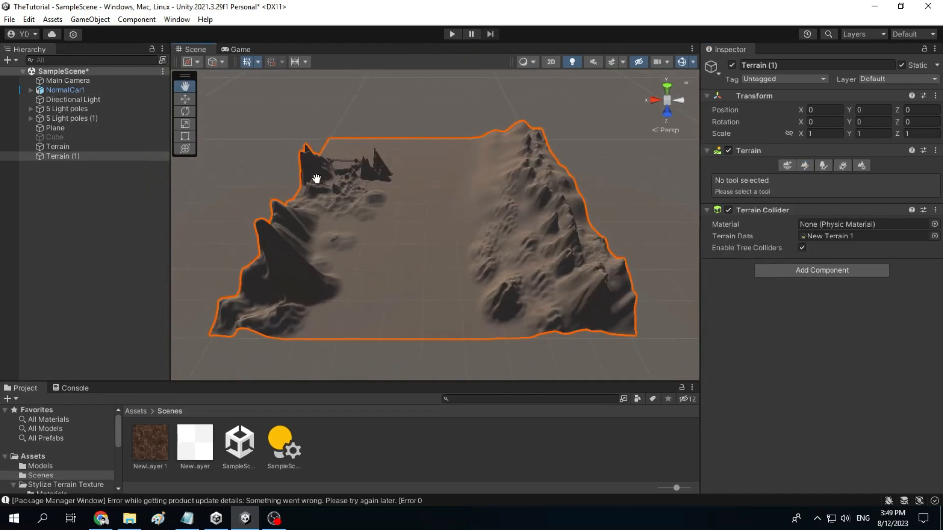
left_click(823, 165)
left_click(802, 166)
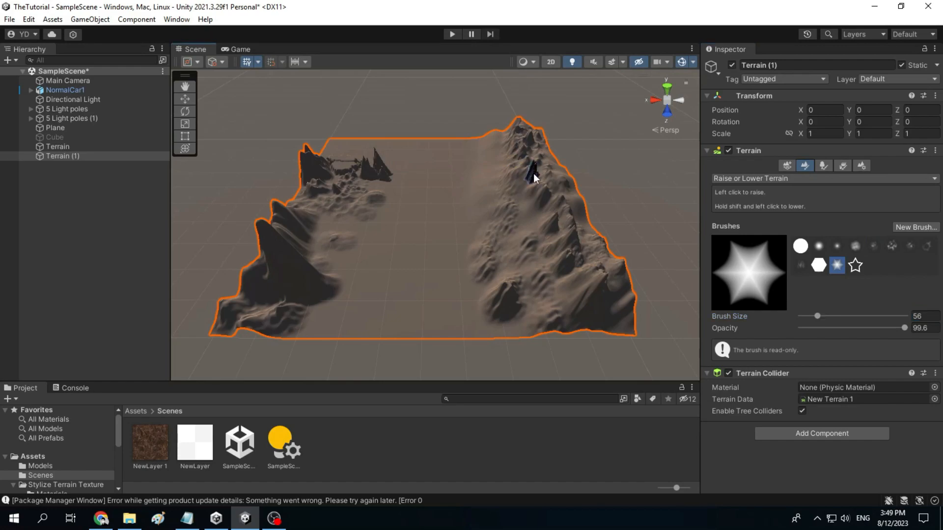
- Use Set Height at 30 with the round brush at size 131 to extend the plateau across the terrain corner
left_click_drag(294, 190, 403, 202, "alt")
right_click_drag(403, 203, 375, 235)
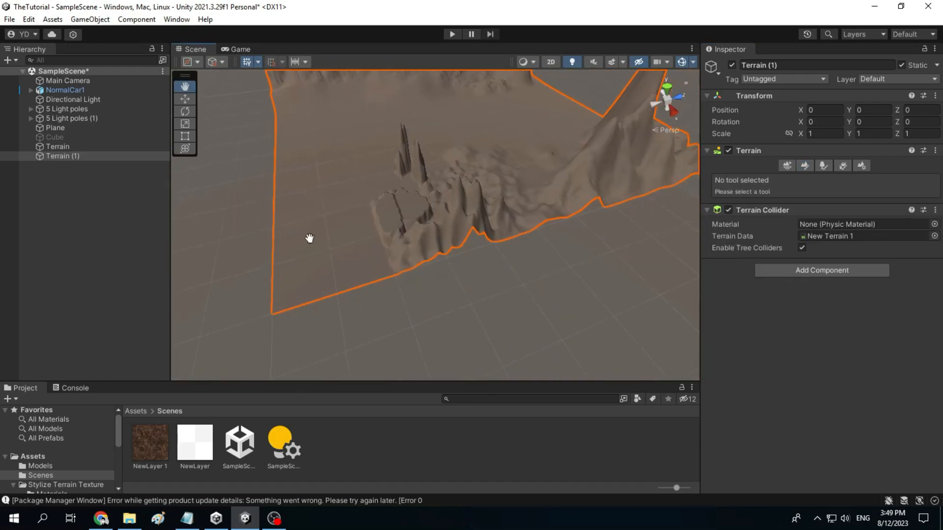
middle_click_drag(375, 236, 469, 233)
left_click(805, 166)
left_click(789, 179)
left_click(780, 229)
left_click(795, 284)
left_click(824, 352)
left_click_drag(478, 255, 406, 229)
scroll(489, 113, "down", 4)
scroll(490, 113, "up", 4)
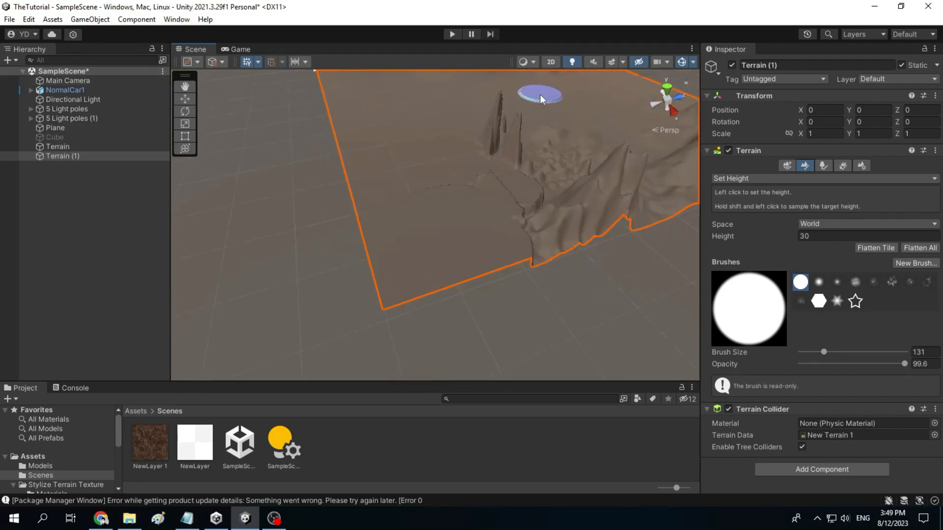
- Lower the Set Height value to 29 and reduce the brush size to 41 for the enlarged plateau
left_click(185, 87)
left_click_drag(245, 197, 526, 202, "alt")
scroll(525, 203, "up", 4)
scroll(525, 202, "down", 5)
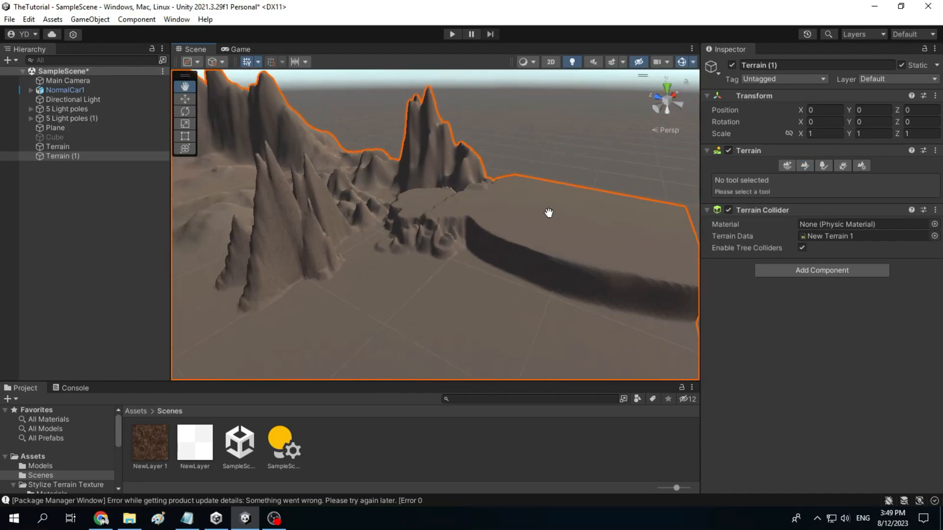
left_click(805, 166)
scroll(646, 281, "down", 3)
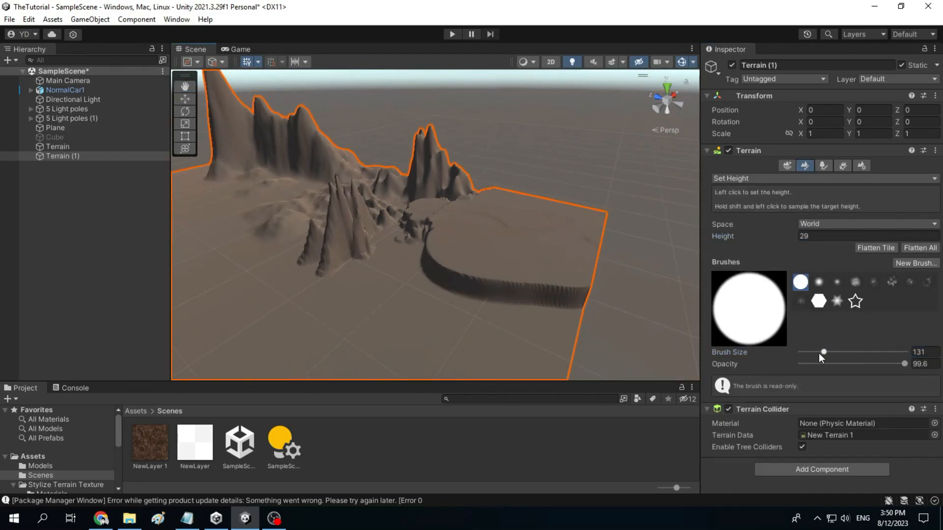
left_click(820, 353)
left_click(820, 234)
left_click(814, 352)
- Paint the first descending terraces across the enlarged plateau at heights 28 and 27
left_click(834, 236)
type("28")
left_click_drag(460, 245, 561, 282)
left_click(821, 237)
type("27")
mouse_move(447, 247)
left_mouse_down()
mouse_move(469, 268)
mouse_move(583, 303)
mouse_move(515, 304)
mouse_move(439, 256)
left_mouse_up()
- Continue the stepped slope with terraces at heights 26 and 25
left_click(848, 236)
type("26")
left_click(834, 237)
type("25")
mouse_move(559, 346)
left_mouse_down()
mouse_move(561, 337)
mouse_move(432, 275)
mouse_move(526, 313)
left_mouse_up()
scroll(554, 326, "down", 3)
- Paint the next strip of the slope at height 24 and undo the last change
left_click(831, 237)
type("24")
left_click(830, 237)
type("26")
mouse_move(406, 281)
left_mouse_down()
mouse_move(513, 333)
mouse_move(413, 289)
mouse_move(447, 325)
mouse_move(413, 297)
mouse_move(492, 346)
left_mouse_up()
left_click(825, 236)
key("ctrl+z")
- Lower the slope further with terraces at heights 21, 20 and 19
left_click(830, 237)
type("21")
left_click(830, 237)
type("20")
left_click(814, 237)
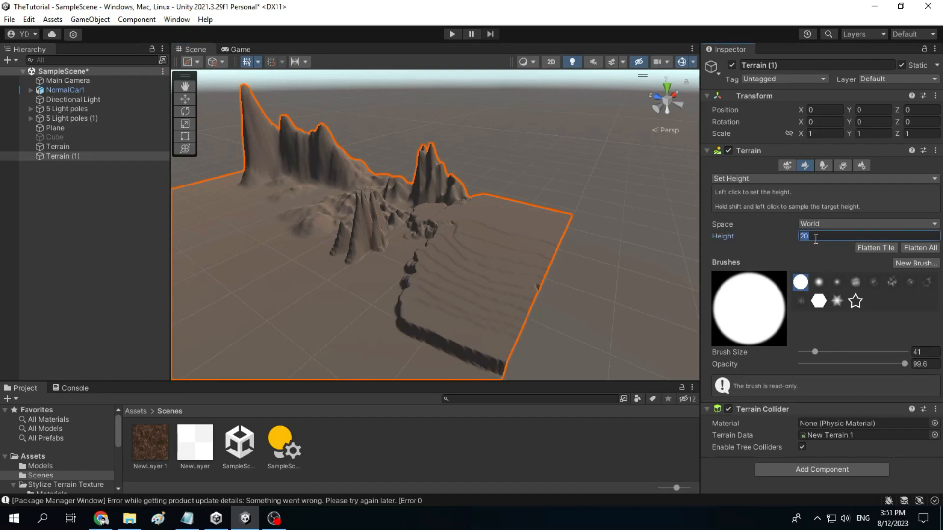
type("19")
scroll(412, 296, "down", 3)
left_click_drag(411, 297, 473, 322)
- Add the next terraces along the terrain edge at heights 18 and 17
left_click(820, 237)
type("18")
left_click(820, 236)
type("17")
mouse_move(412, 311)
left_mouse_down()
mouse_move(466, 337)
mouse_move(459, 347)
left_mouse_up()
- Paint a terrace at height 16 and lower the Set Height value to 15 for the next one
left_click(820, 236)
type("16")
mouse_move(403, 337)
left_mouse_down()
mouse_move(452, 352)
mouse_move(445, 367)
left_mouse_up()
left_click(820, 236)
scroll(440, 295, "down", 5)
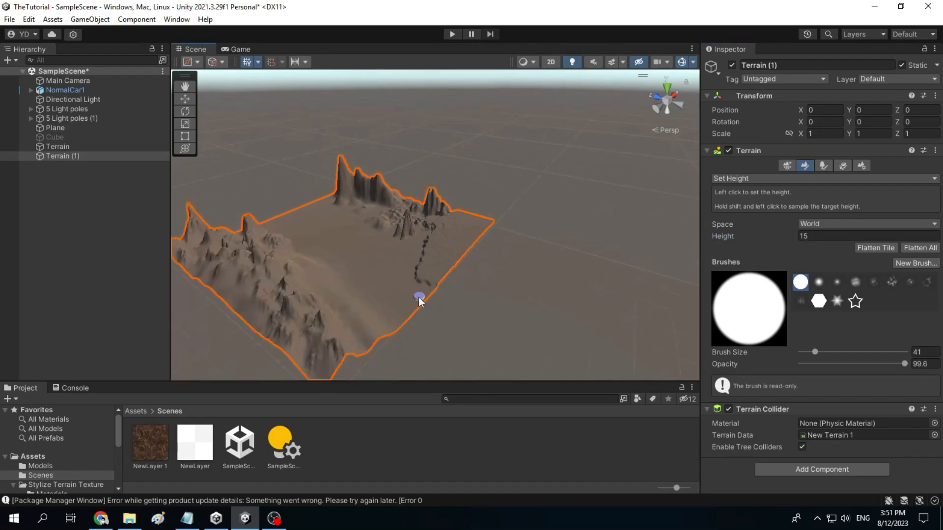
scroll(437, 300, "up", 4)
- Carry the slope further down with terraces at heights 14 and 13
left_click(820, 237)
type("14")
left_click(820, 237)
type("13")
mouse_move(408, 331)
left_mouse_down()
mouse_move(434, 342)
mouse_move(421, 364)
left_mouse_up()
- Extend the descending slope along the terrain edge at heights 11 and 10
left_click(820, 237)
type("11")
scroll(405, 360, "up", 3)
scroll(404, 360, "down", 5)
left_click(185, 86)
scroll(440, 282, "up", 4)
left_click_drag(627, 341, 664, 246)
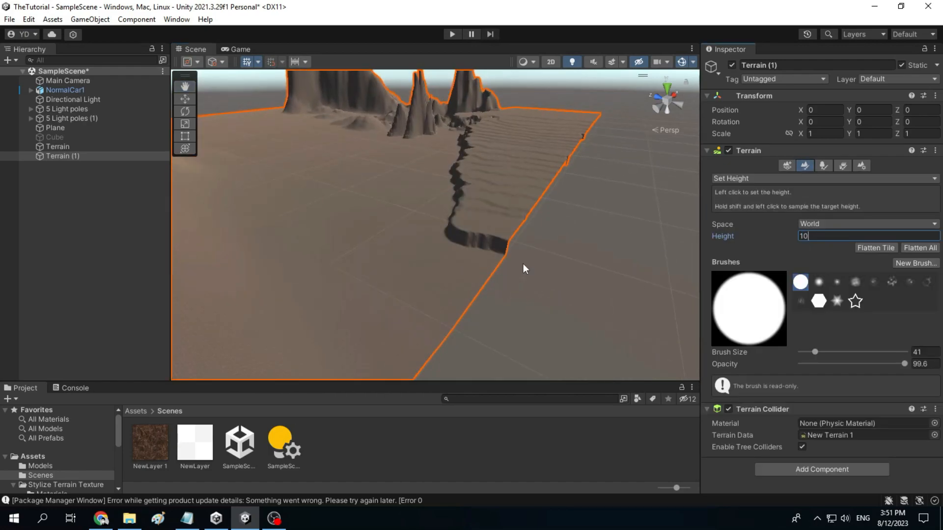
mouse_move(524, 267)
left_mouse_down()
mouse_move(389, 256)
mouse_move(298, 276)
left_mouse_up()
- Paint the lower part of the slope toward the flat ground at heights 8 and 7
scroll(448, 276, "up", 2)
left_click(821, 237)
type("8")
left_click(820, 237)
type("7")
left_click_drag(386, 240, 324, 240)
- Add further low terraces to the slope at heights 6 and 5
left_click(819, 237)
type("6")
left_click_drag(409, 219, 339, 211)
left_click(820, 237)
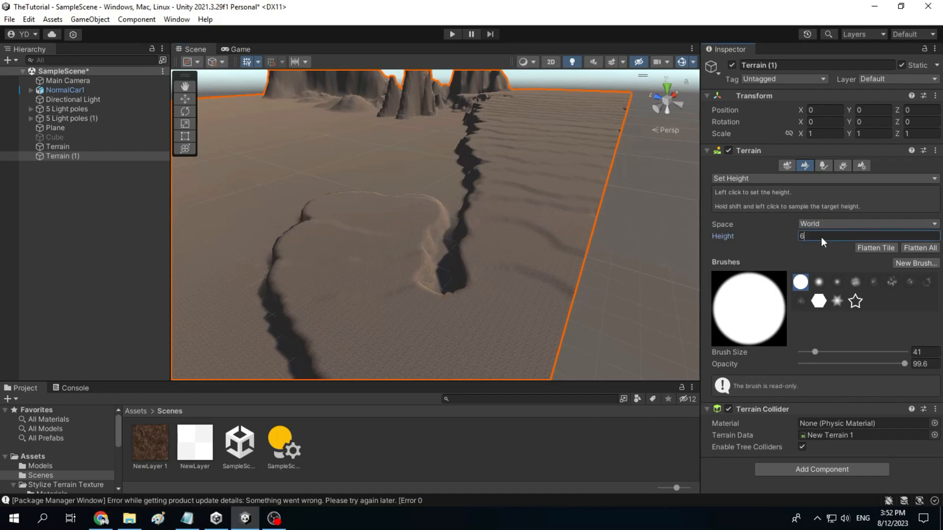
type("5")
scroll(343, 191, "down", 2)
- Finish the slope down to the ground with heights 4, 3 and 1
left_click(825, 237)
type("4")
left_click(823, 237)
type("3")
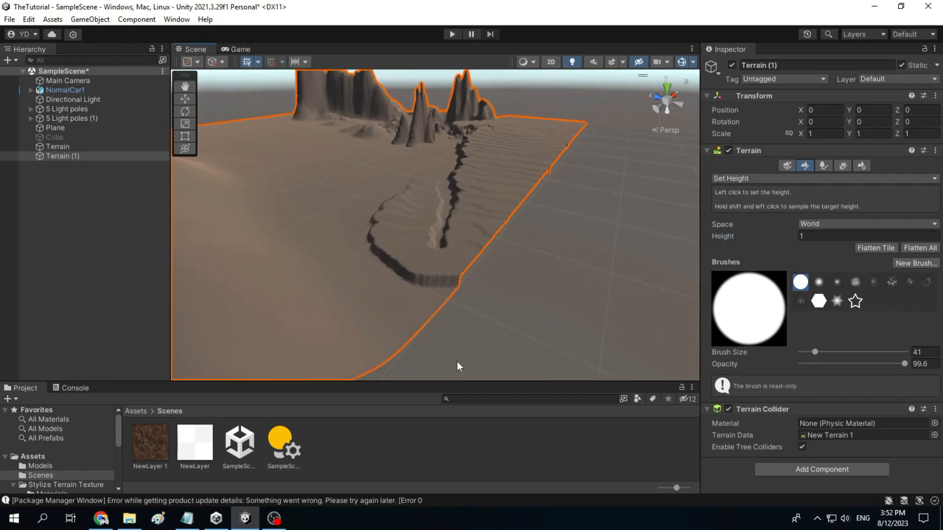
- Examine the sculpted mountains, valley and stepped slope of Terrain (1) from several angles and distances
left_click(185, 87)
left_click_drag(315, 132, 449, 238)
scroll(450, 202, "up", 3)
scroll(448, 220, "down", 5)
left_click_drag(456, 304, 470, 221)
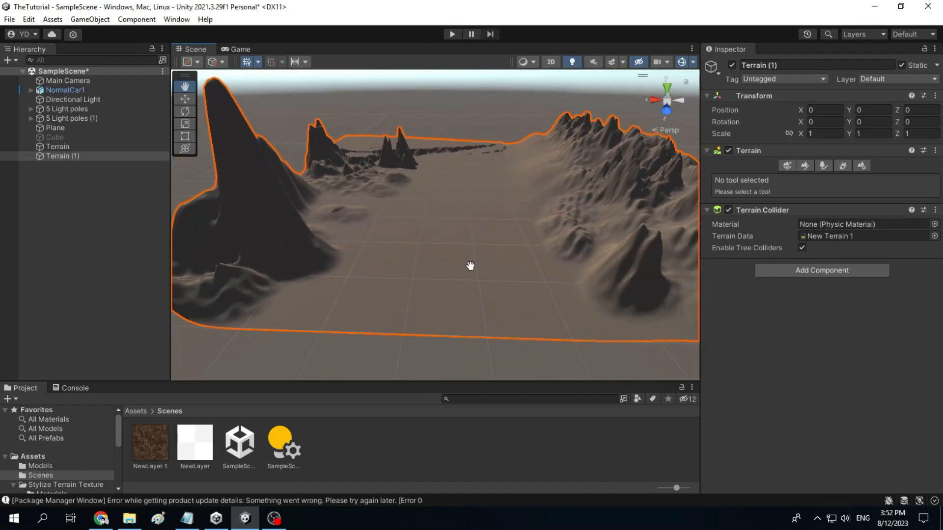
left_click_drag(496, 314, 514, 260, "alt")
scroll(514, 261, "up", 3)
- Deselect the terrain and maximize the Scene view
left_click(139, 186)
left_click(692, 49)
left_click(717, 74)
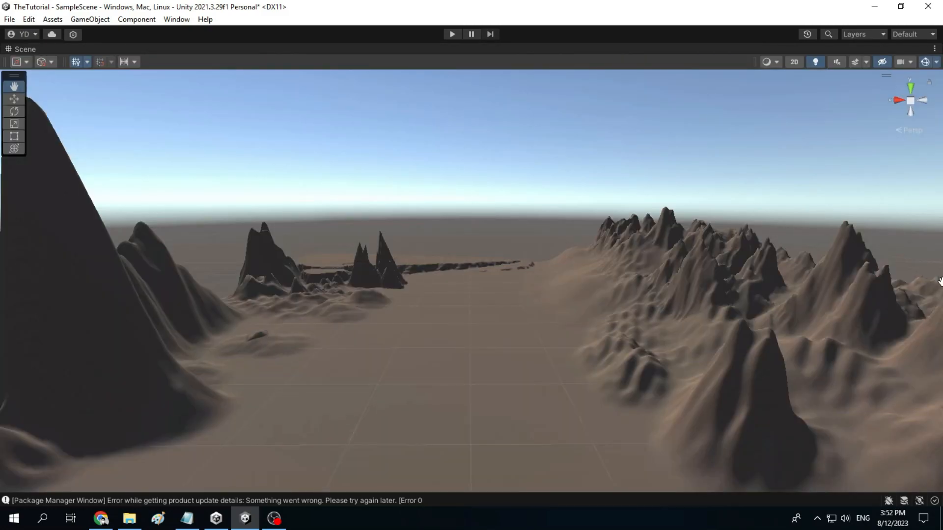